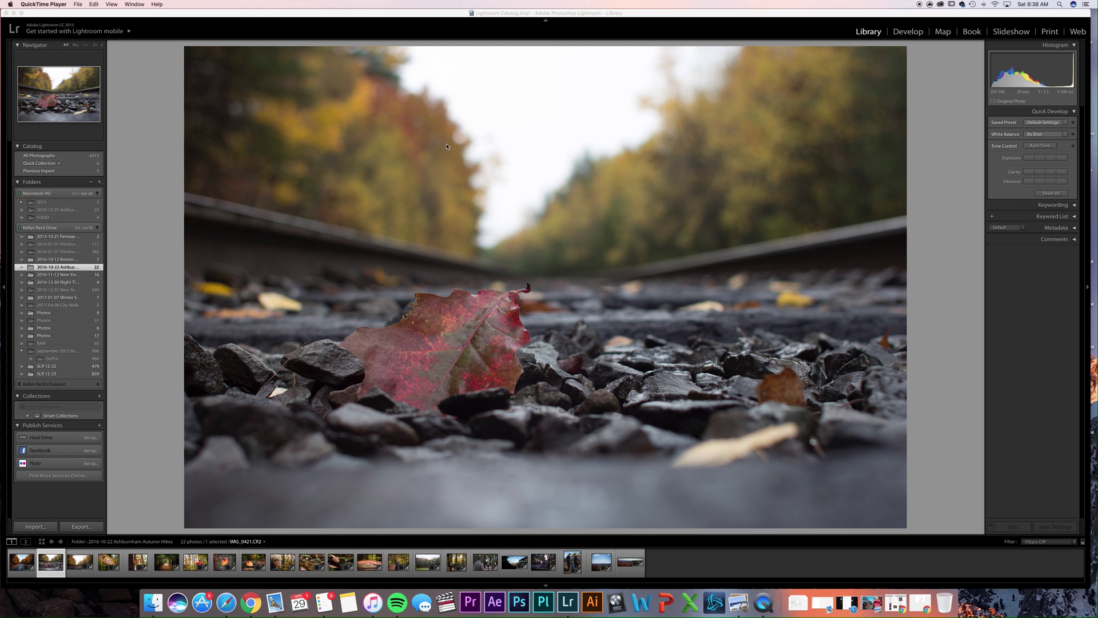
Open the leaf photo in Develop and widen the right-hand adjustment panel
left_click(902, 35)
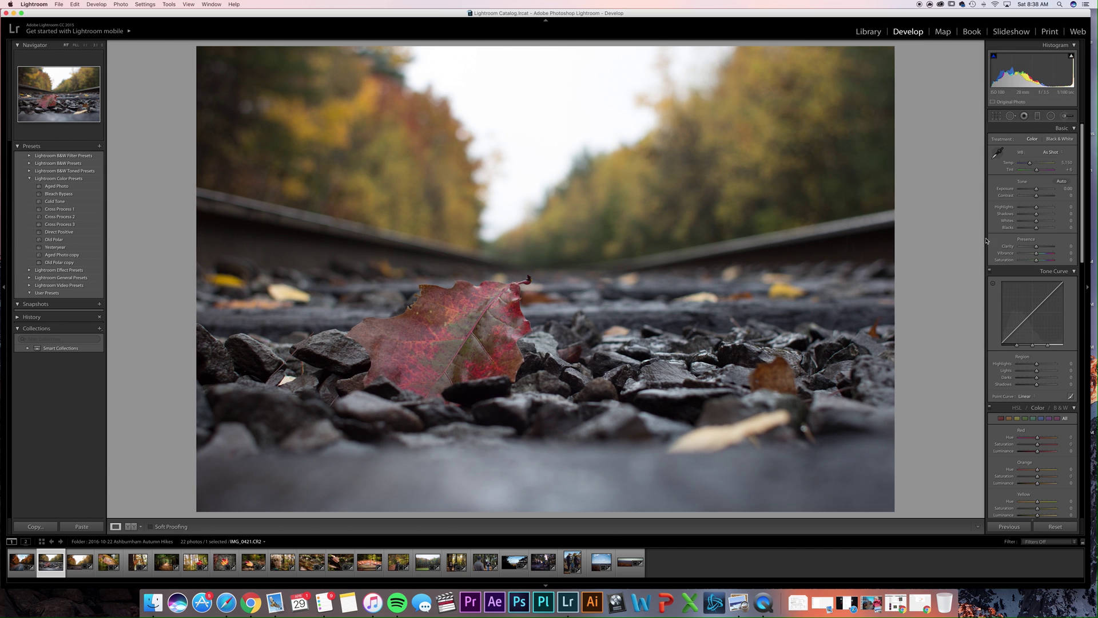
left_click_drag(986, 241, 966, 243)
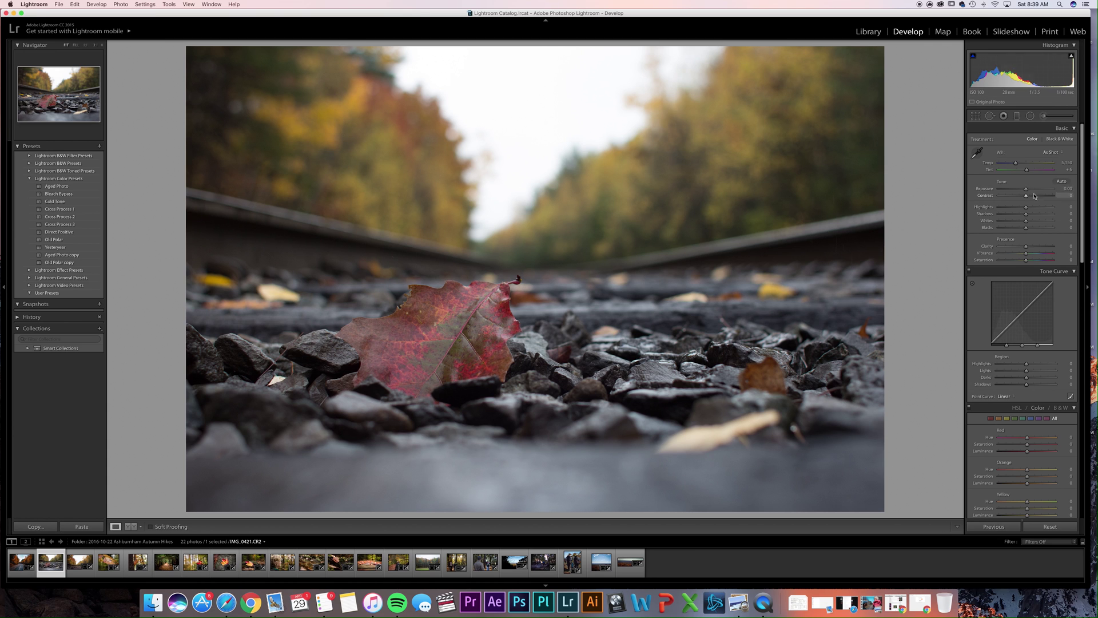
Set exposure to +0.20 and contrast to +25
left_click_drag(1026, 190, 1027, 191)
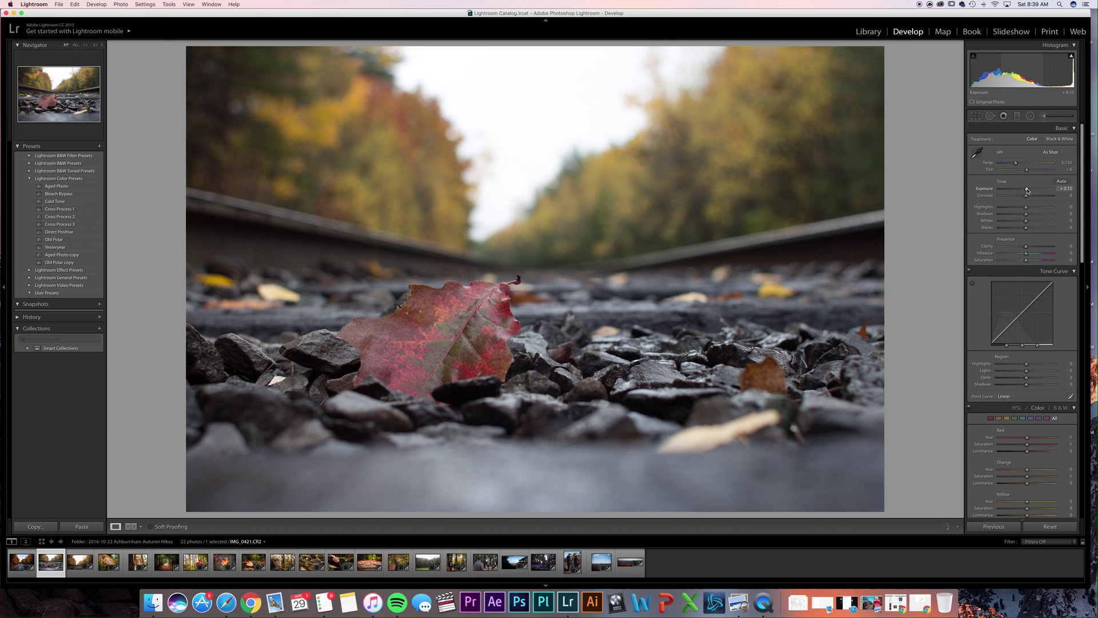
left_click_drag(1027, 190, 1028, 191)
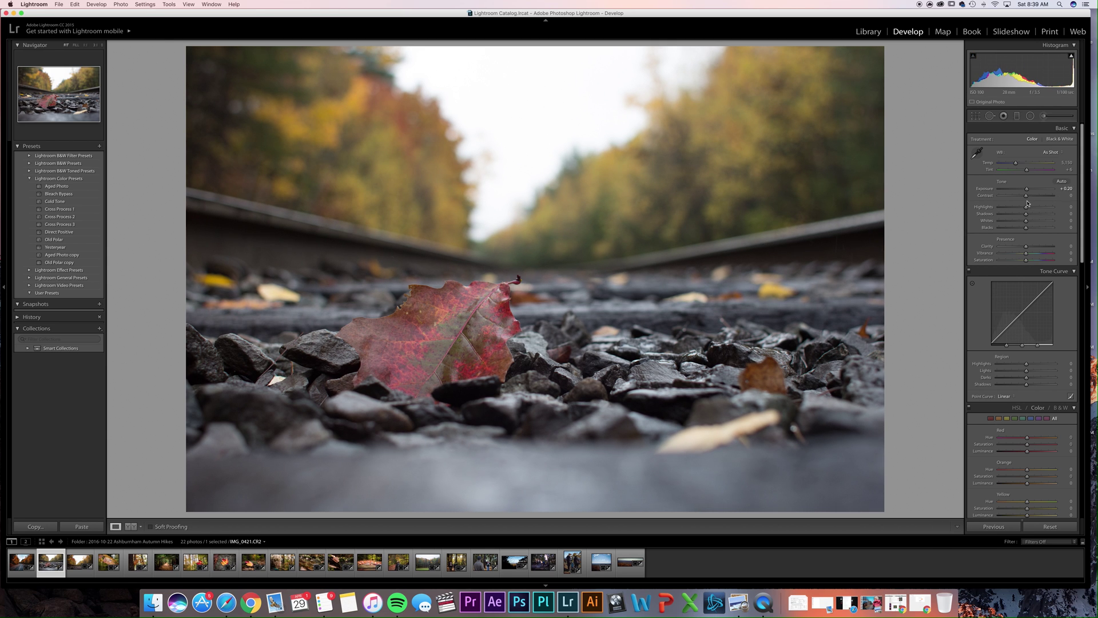
left_click(1070, 194)
type("25")
key("Return")
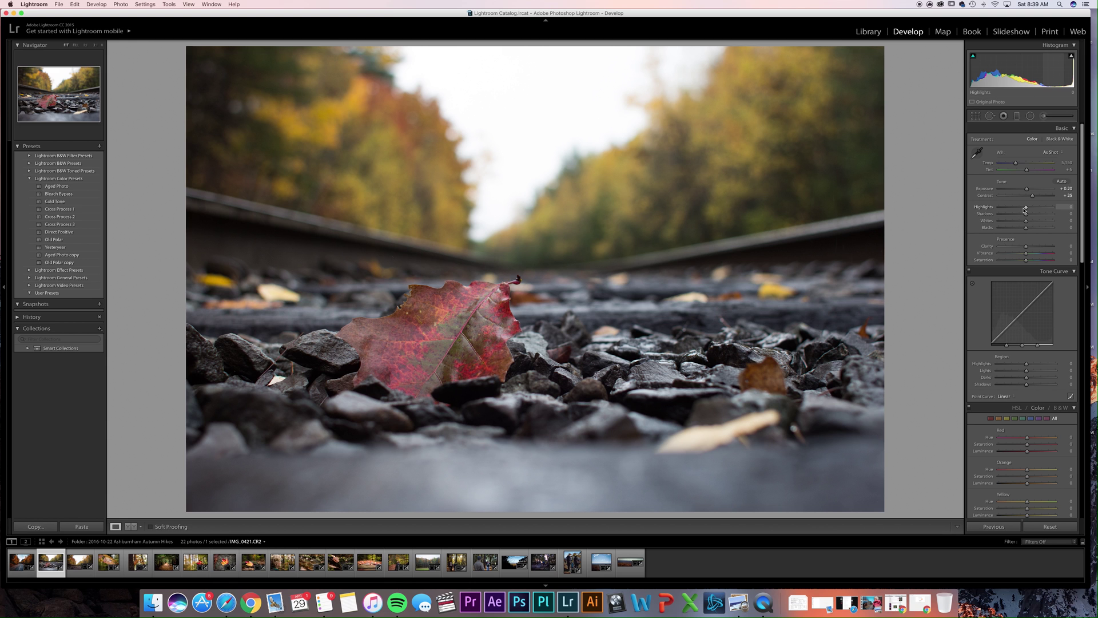
Pull highlights down to about -57 and lift shadows to +74
left_click_drag(1025, 208, 1005, 208)
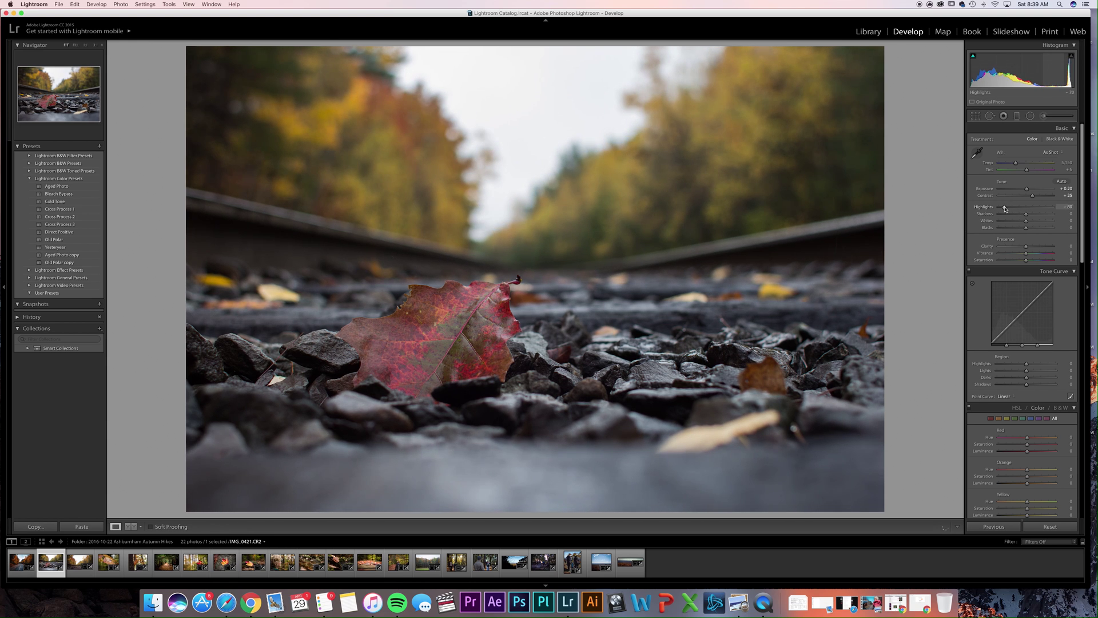
left_click_drag(1032, 215, 1044, 215)
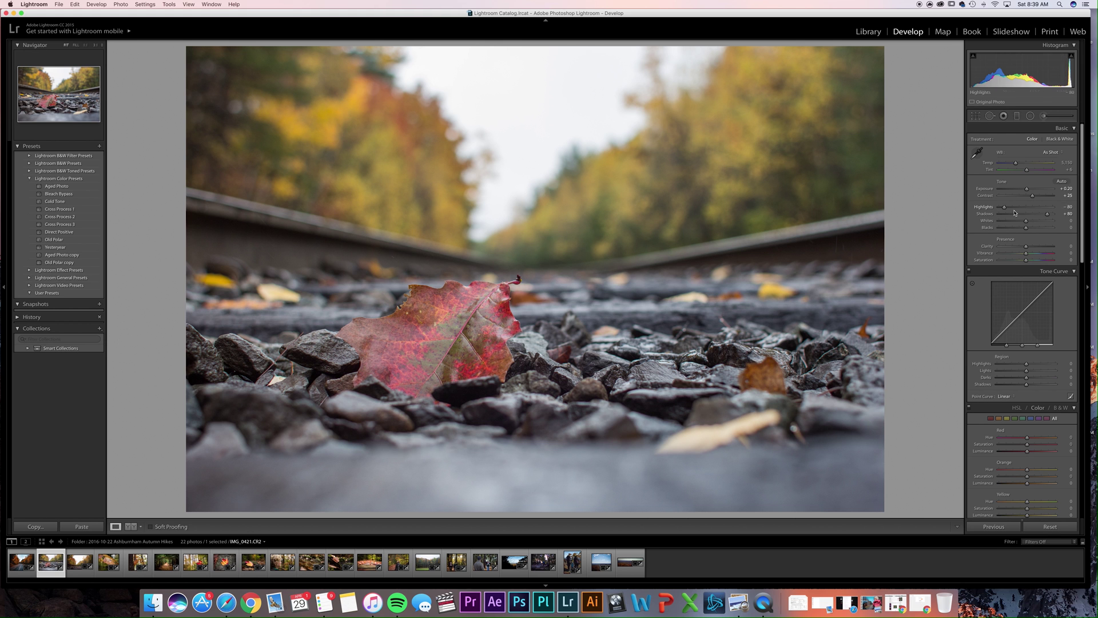
mouse_move(1004, 207)
left_mouse_down()
mouse_move(1035, 211)
mouse_move(1004, 208)
left_mouse_up()
left_click_drag(1005, 209, 1046, 216)
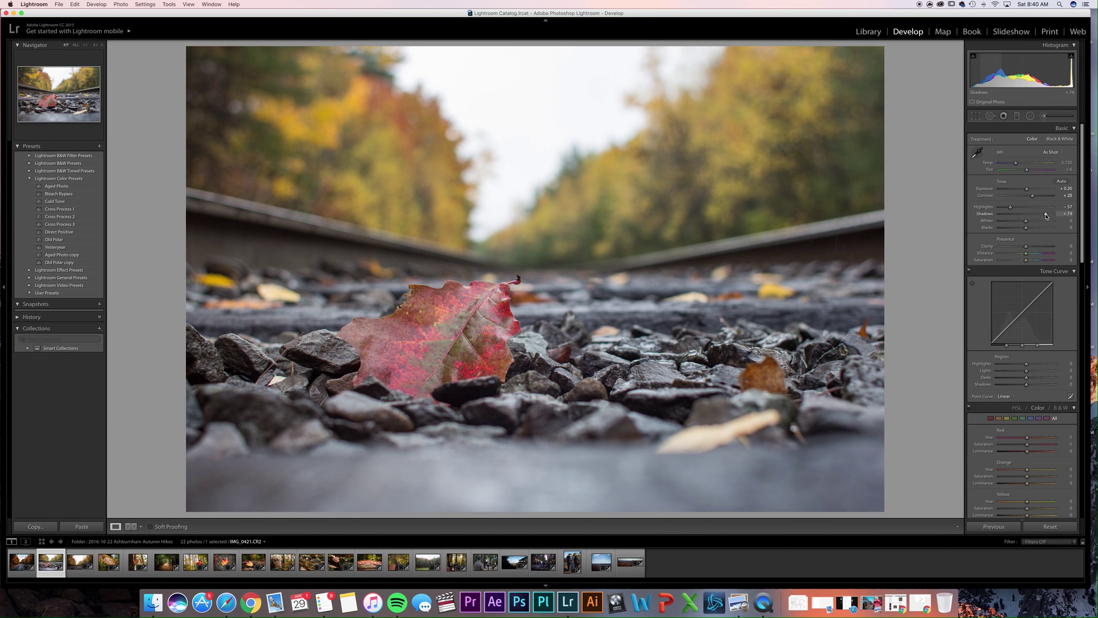
Deepen highlights to -73, raise contrast to +48 and lower whites to -17
left_click_drag(1011, 209, 1006, 208)
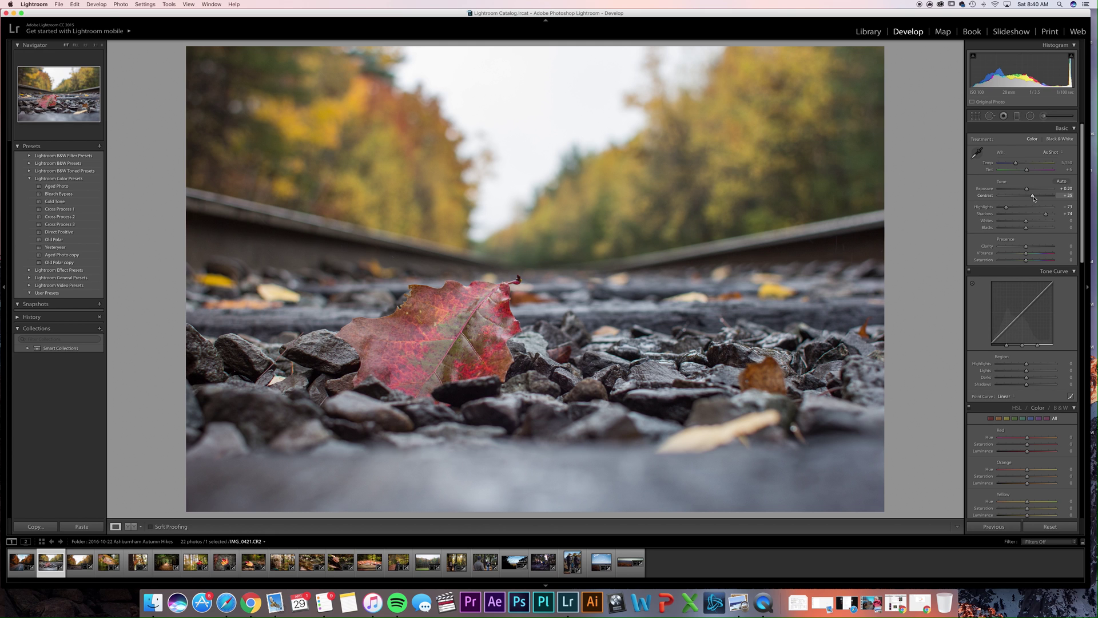
left_click_drag(1034, 197, 1039, 198)
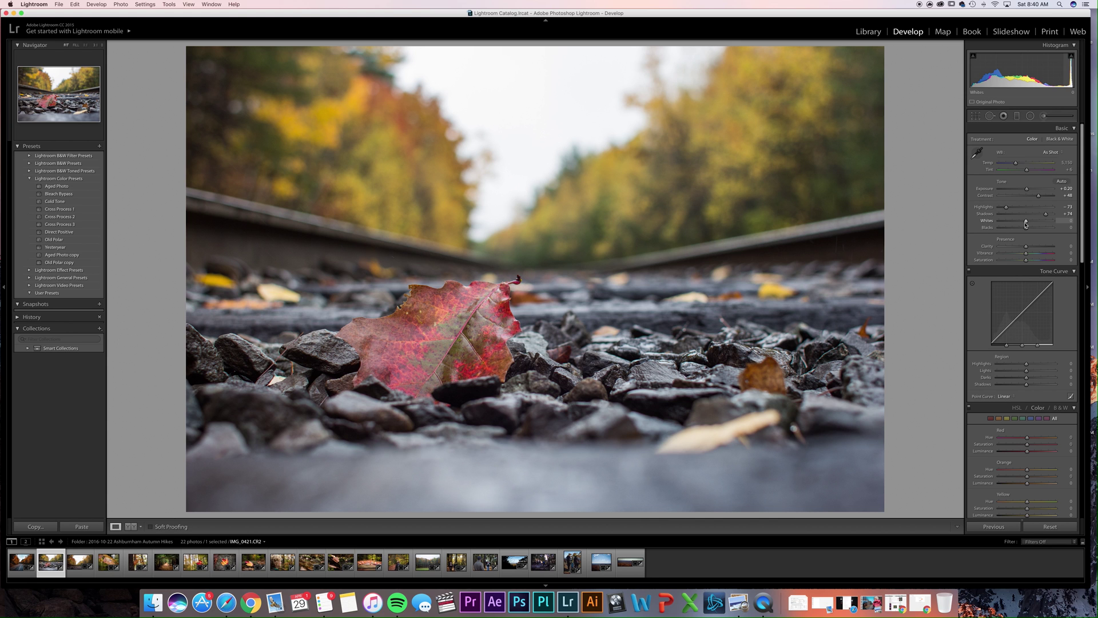
mouse_move(1025, 223)
left_mouse_down()
mouse_move(1034, 228)
mouse_move(1022, 230)
left_mouse_up()
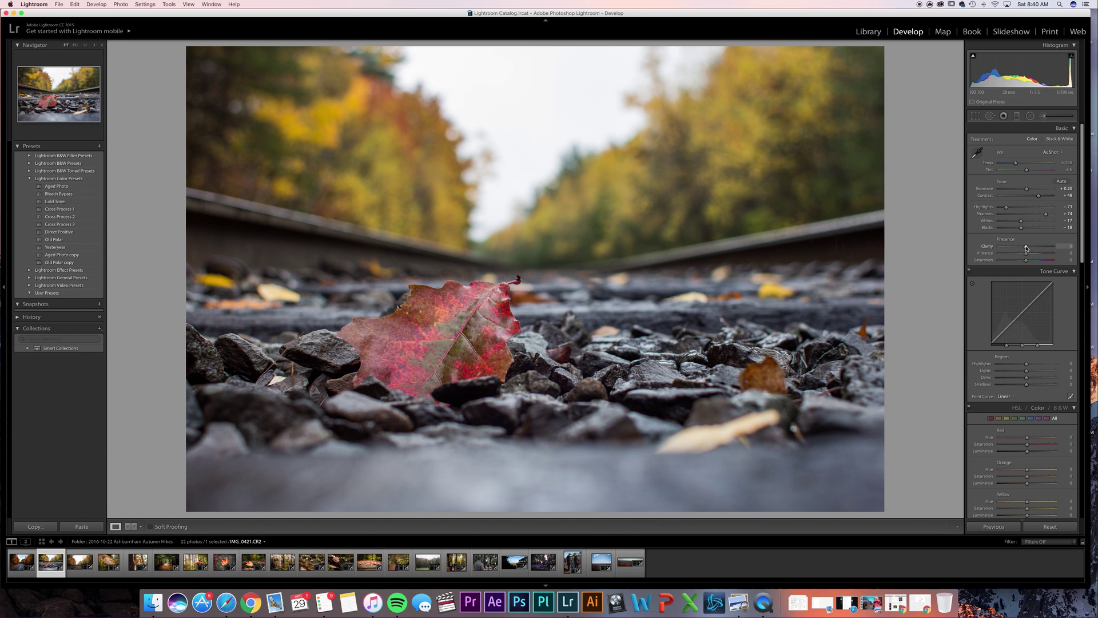
Give the photo Clarity +15, Vibrance +23 and Saturation +24
mouse_move(1026, 248)
left_mouse_down()
mouse_move(1064, 250)
mouse_move(1027, 250)
left_mouse_up()
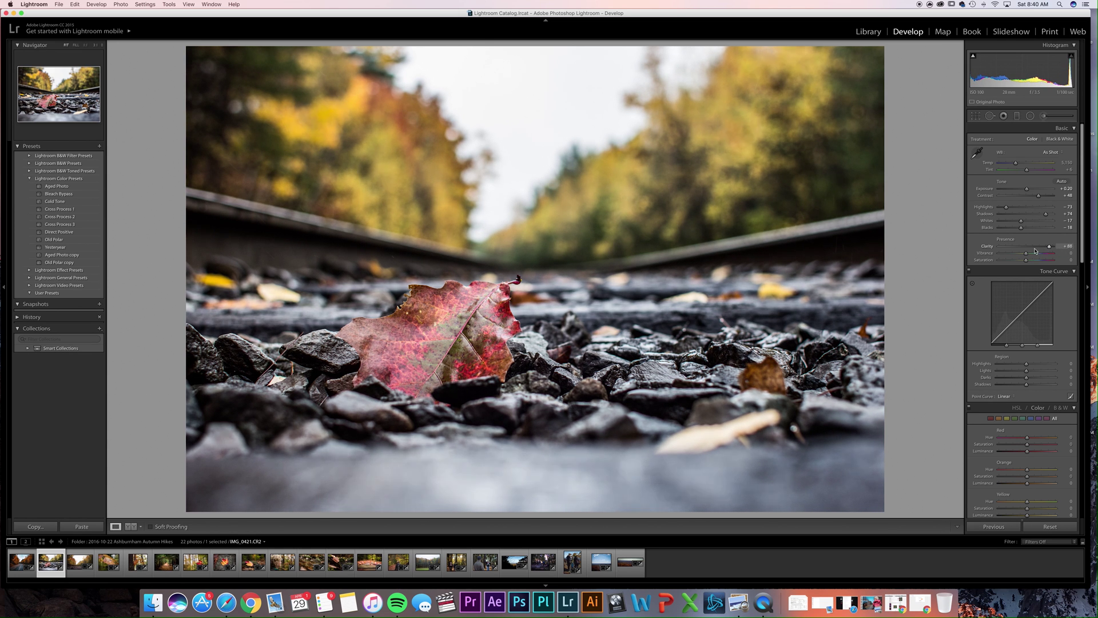
left_click(1067, 246)
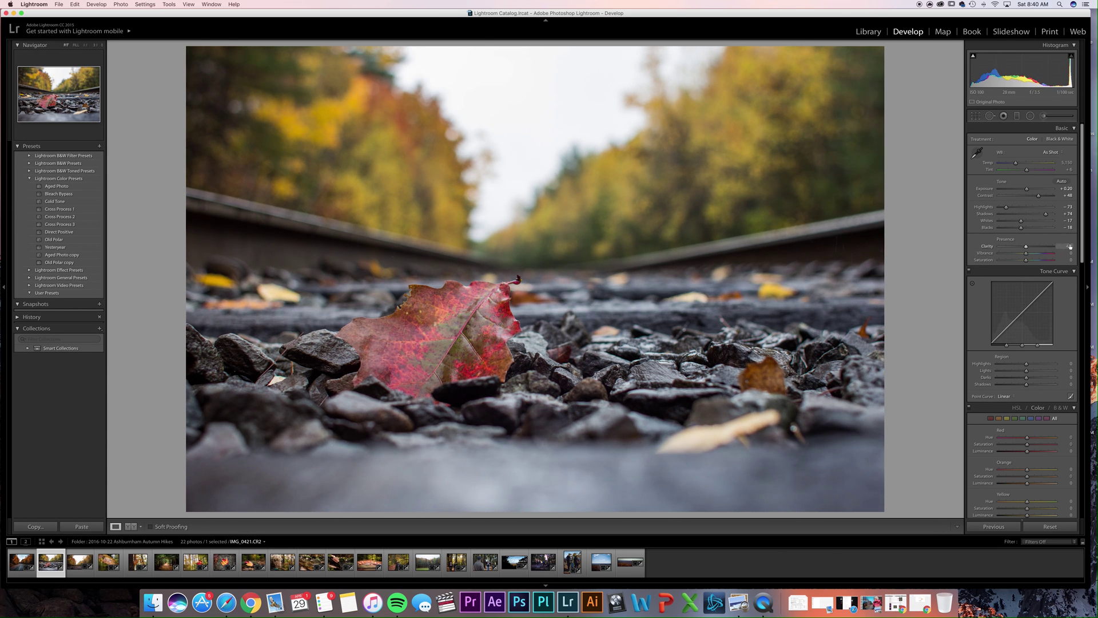
type("15")
key("Return")
mouse_move(1026, 255)
left_mouse_down()
mouse_move(1078, 266)
mouse_move(1034, 263)
left_mouse_up()
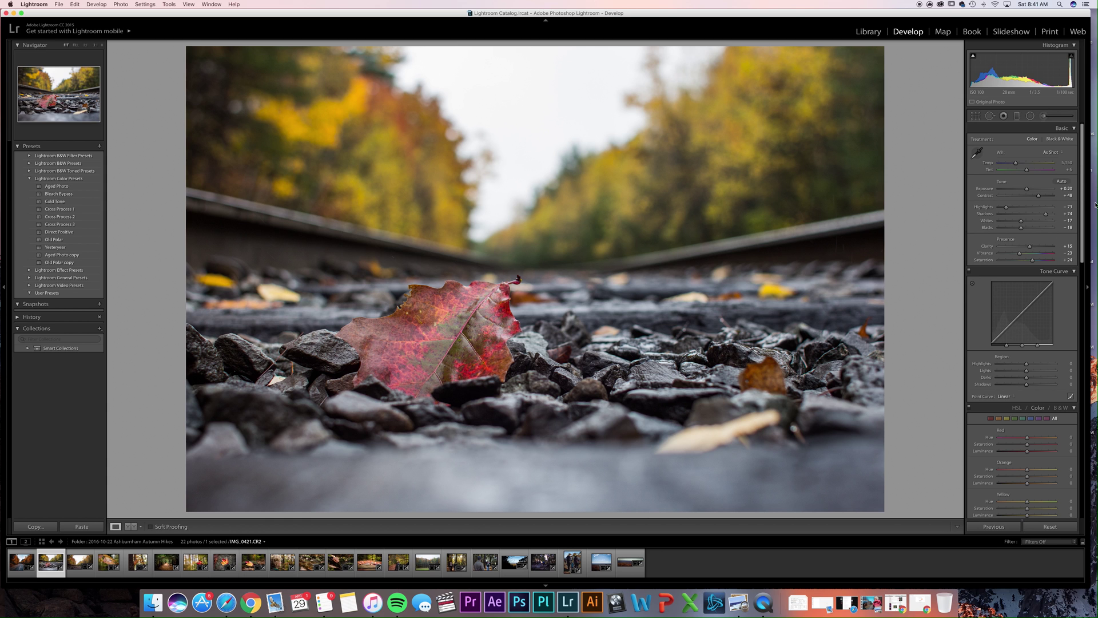
Set calibration blue primary hue -100, red hue +59, red saturation -36, green hue up
left_click_drag(1083, 161, 1087, 438)
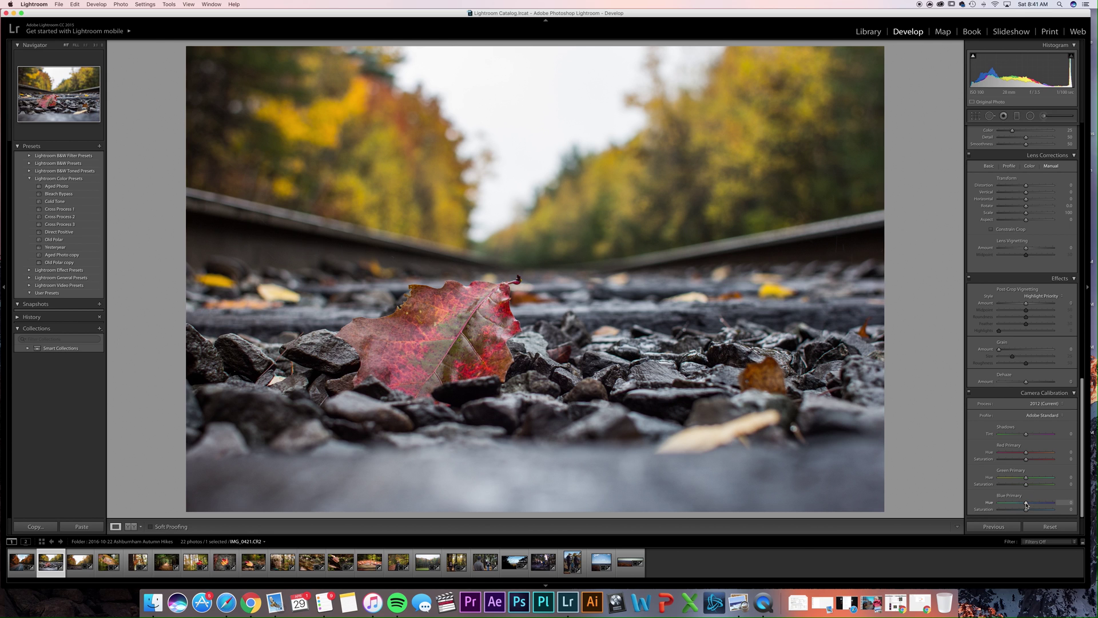
left_click_drag(1026, 505, 976, 504)
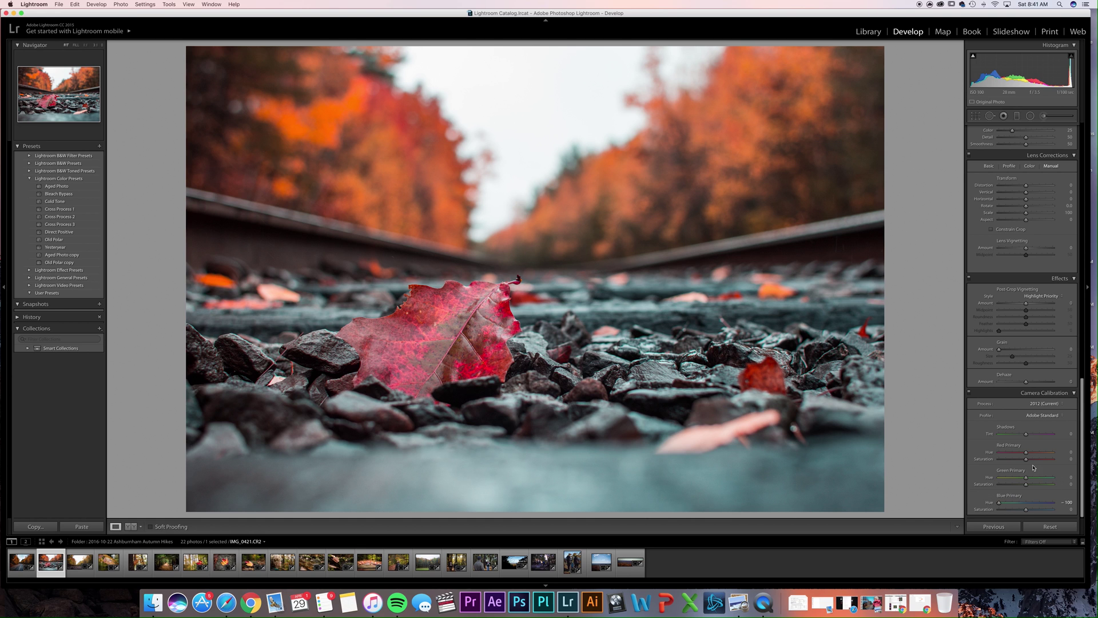
left_click_drag(1026, 453, 1042, 453)
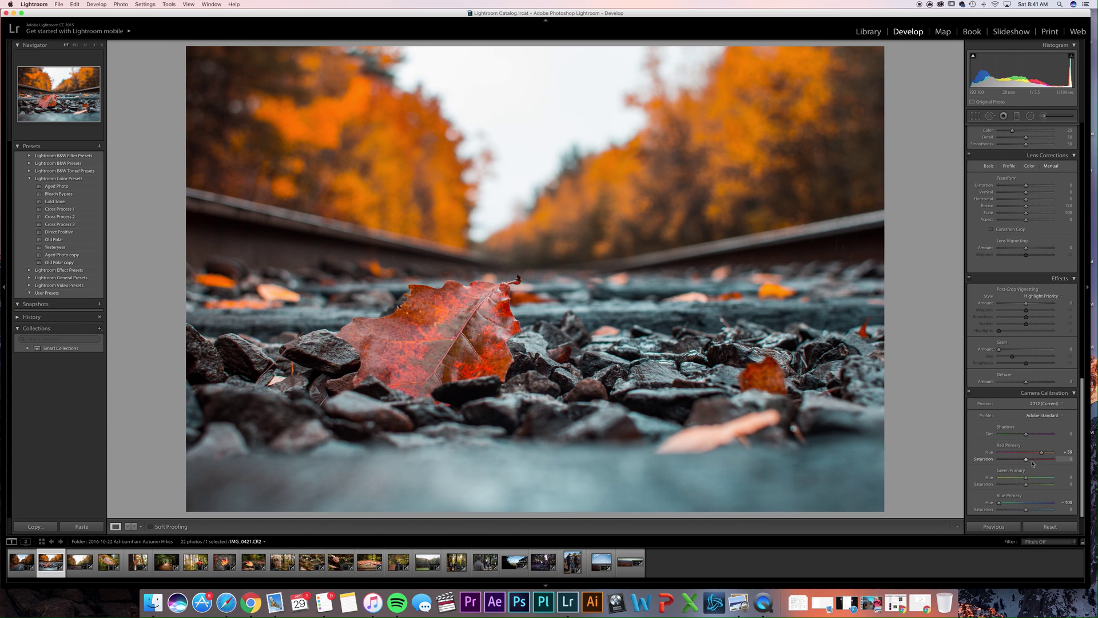
left_click_drag(1026, 461, 1016, 461)
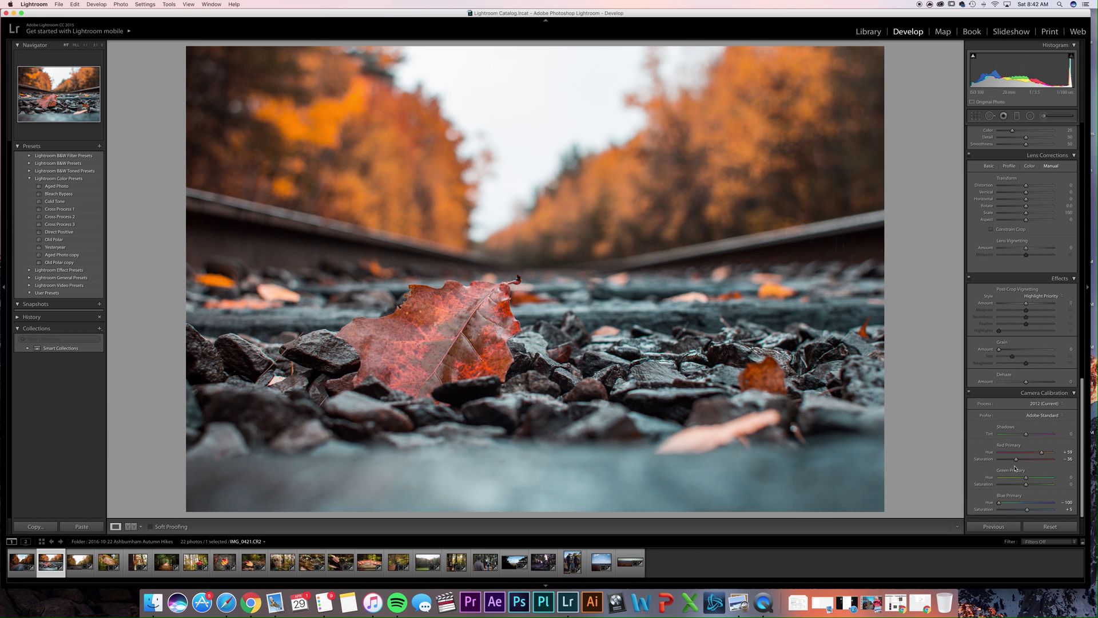
left_click_drag(1026, 478, 1030, 485)
Back in Basic, set white balance Temp to 5,123 and Tint to -7
left_click_drag(1081, 422, 1084, 123)
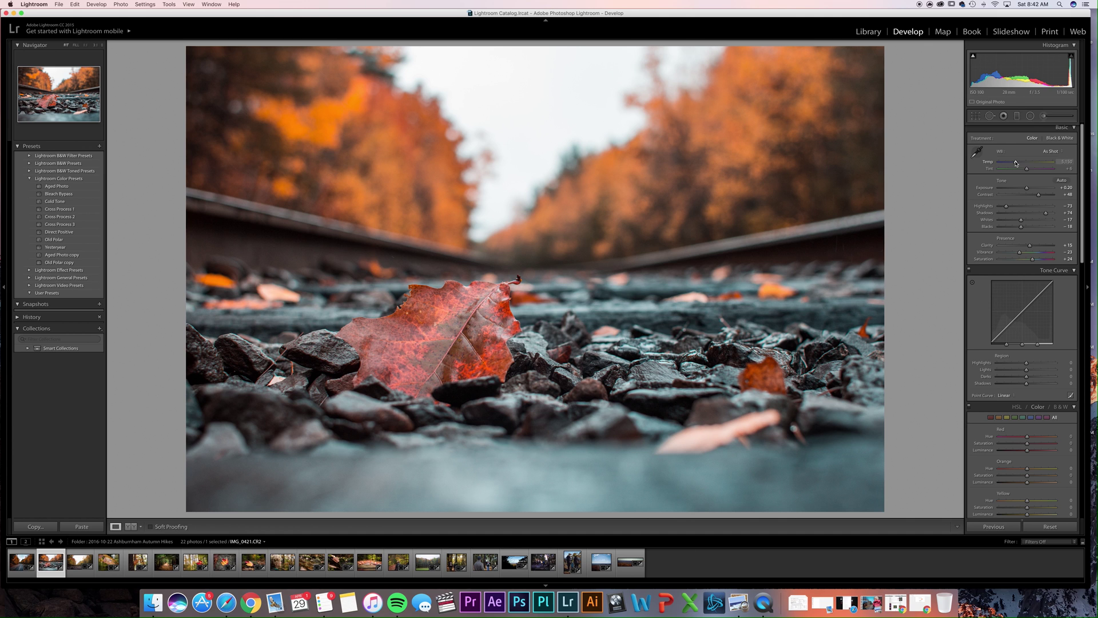
left_click_drag(1015, 165, 1016, 164)
left_click_drag(1017, 164, 1012, 164)
scroll(1012, 163, "up", 1)
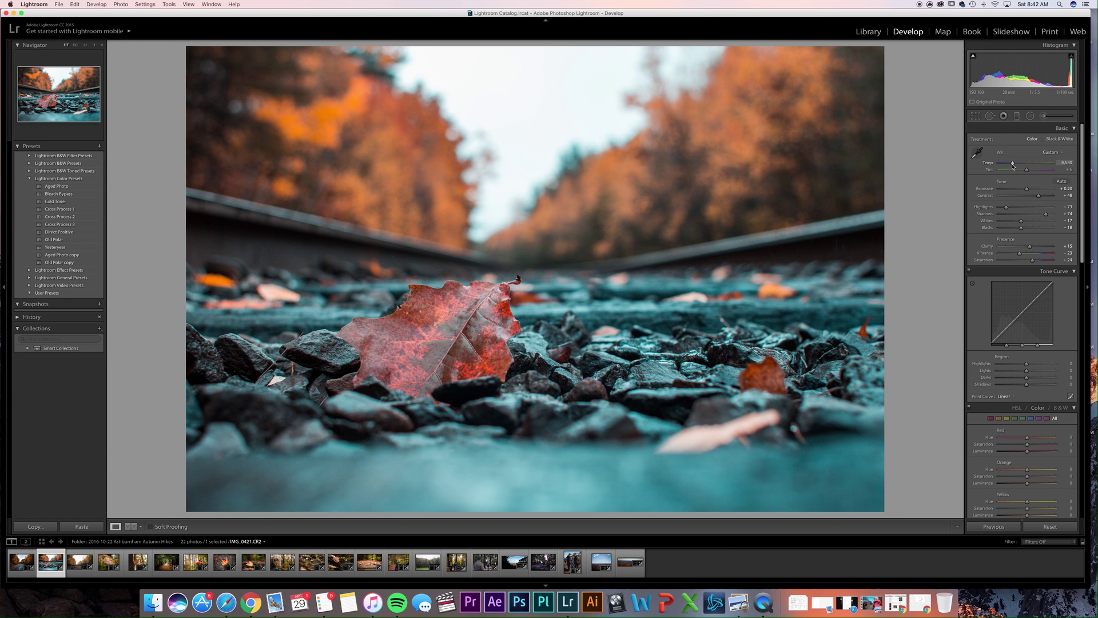
left_click_drag(1013, 166, 1017, 166)
left_click_drag(1027, 171, 1025, 173)
left_click(131, 527)
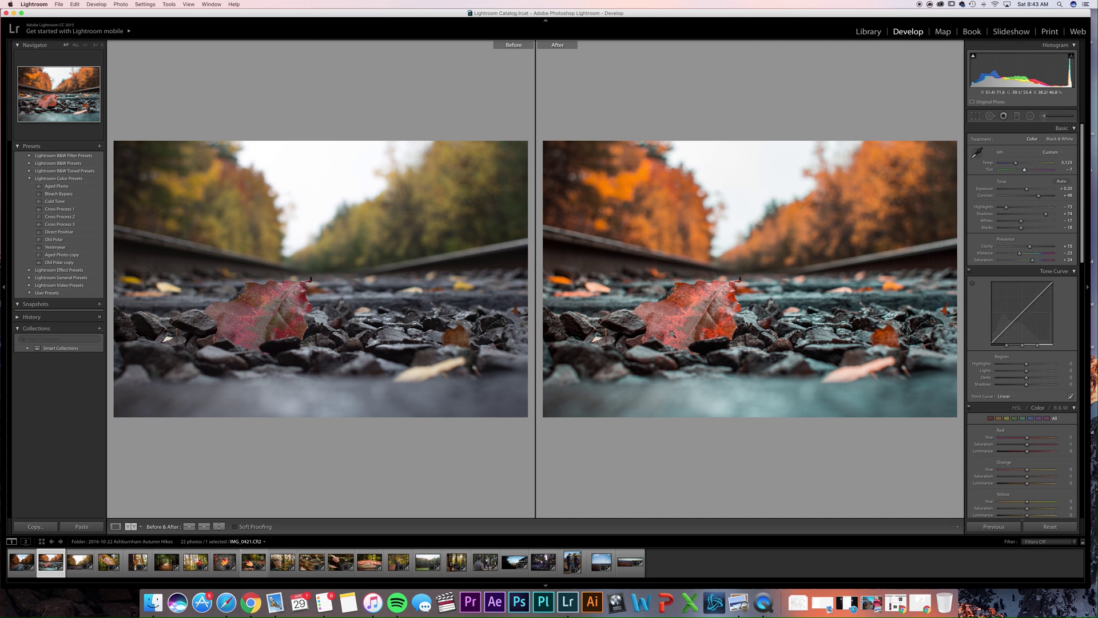
left_click(116, 526)
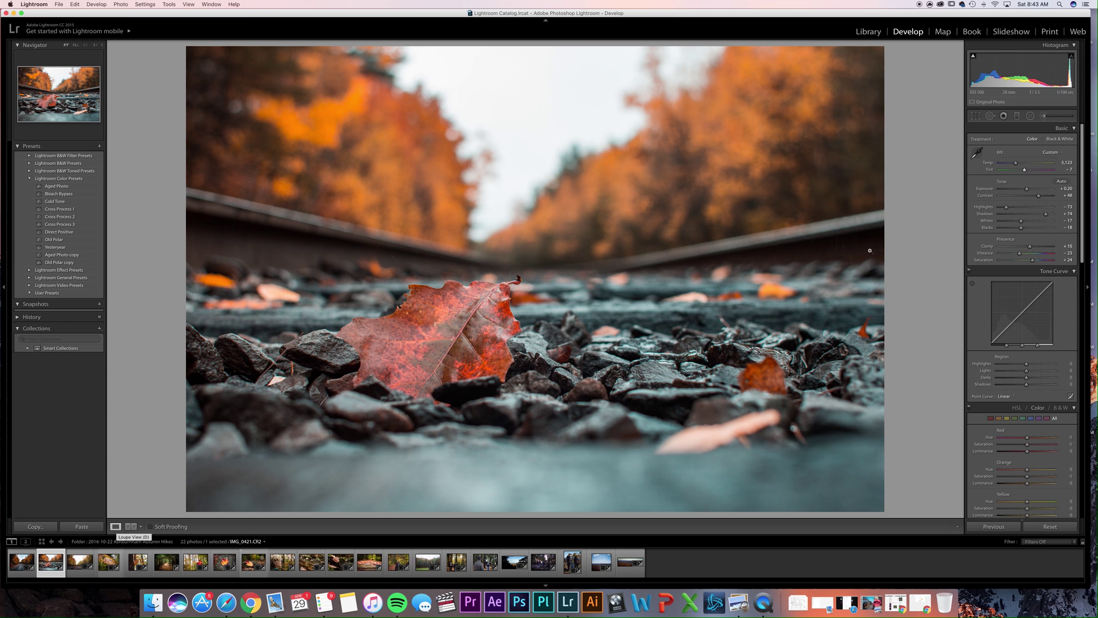
In HSL, set red hue -40, orange hue +15, green hue +21, green saturation +17
left_click_drag(1088, 224, 1086, 256)
scroll(1036, 264, "down", 5)
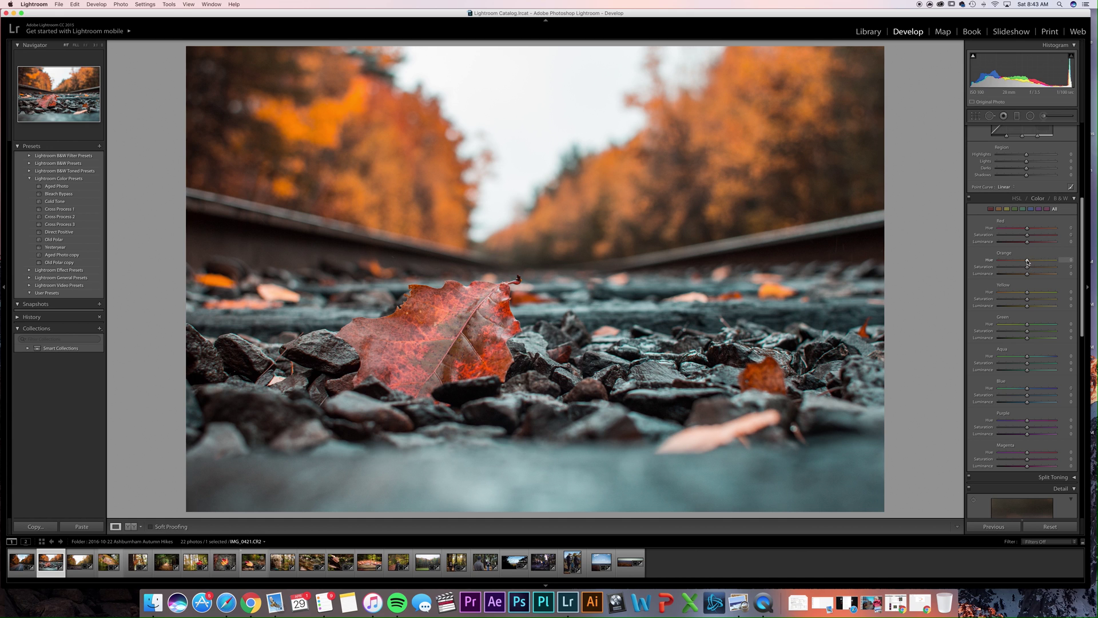
left_click_drag(1027, 262, 1032, 262)
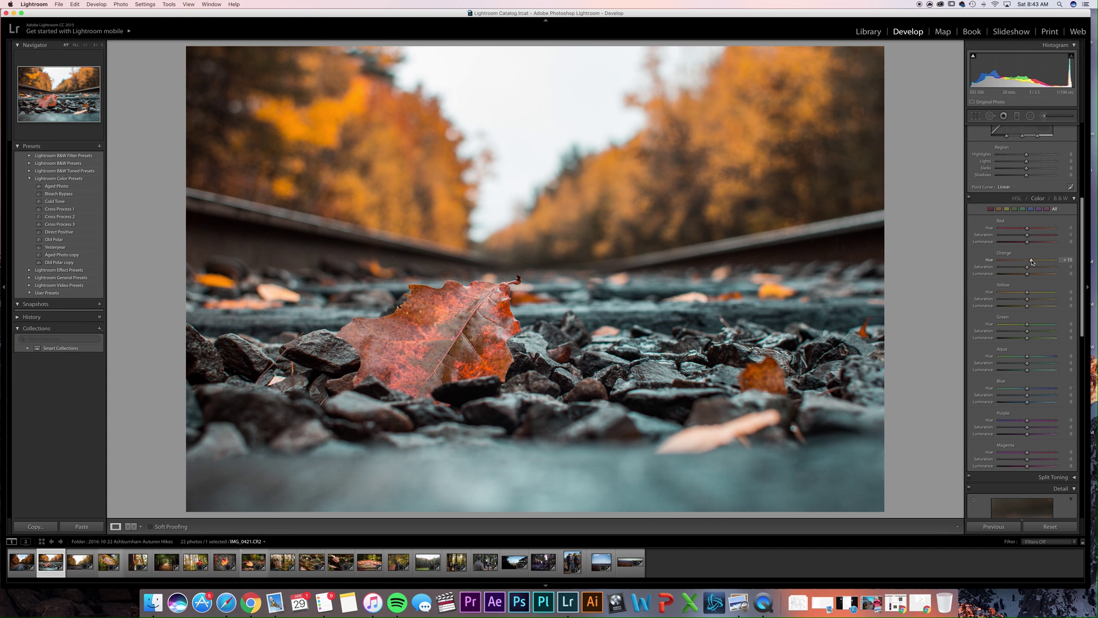
left_click_drag(1027, 228, 1017, 230)
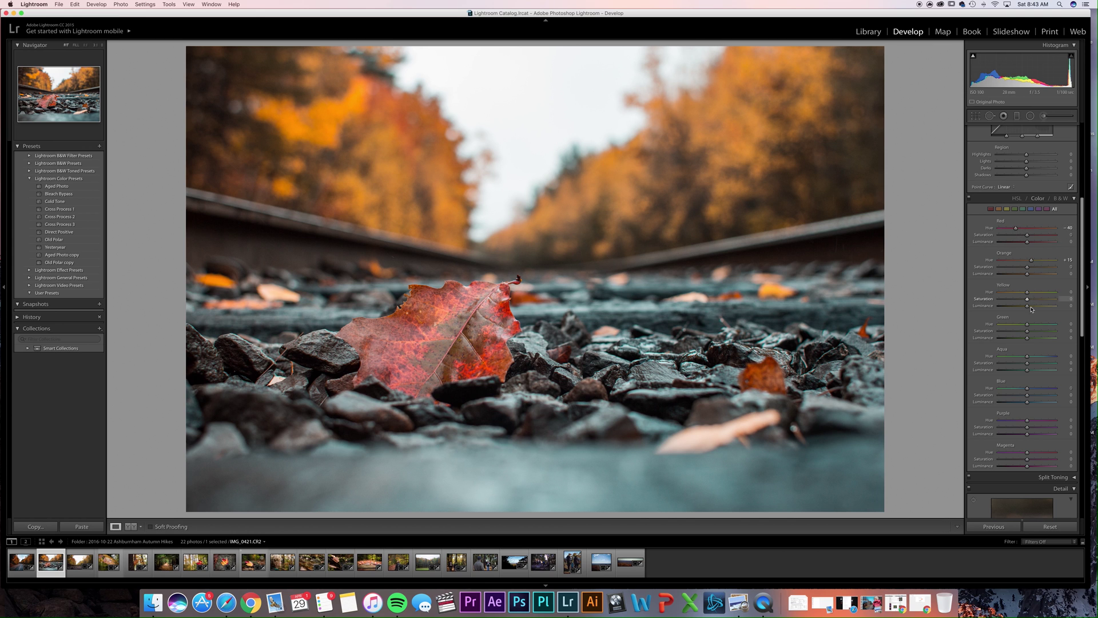
left_click_drag(1026, 324, 1032, 326)
left_click_drag(1032, 327, 1030, 332)
scroll(1083, 275, "down", 1)
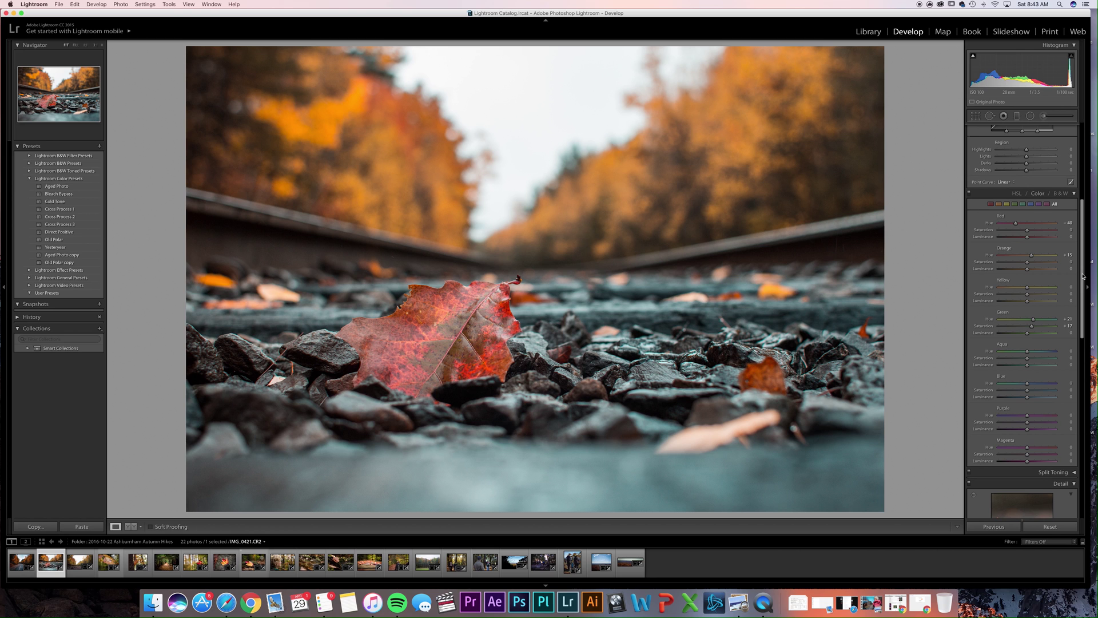
scroll(1083, 276, "down", 1)
left_click_drag(1082, 277, 1080, 294)
scroll(1022, 284, "down", 10)
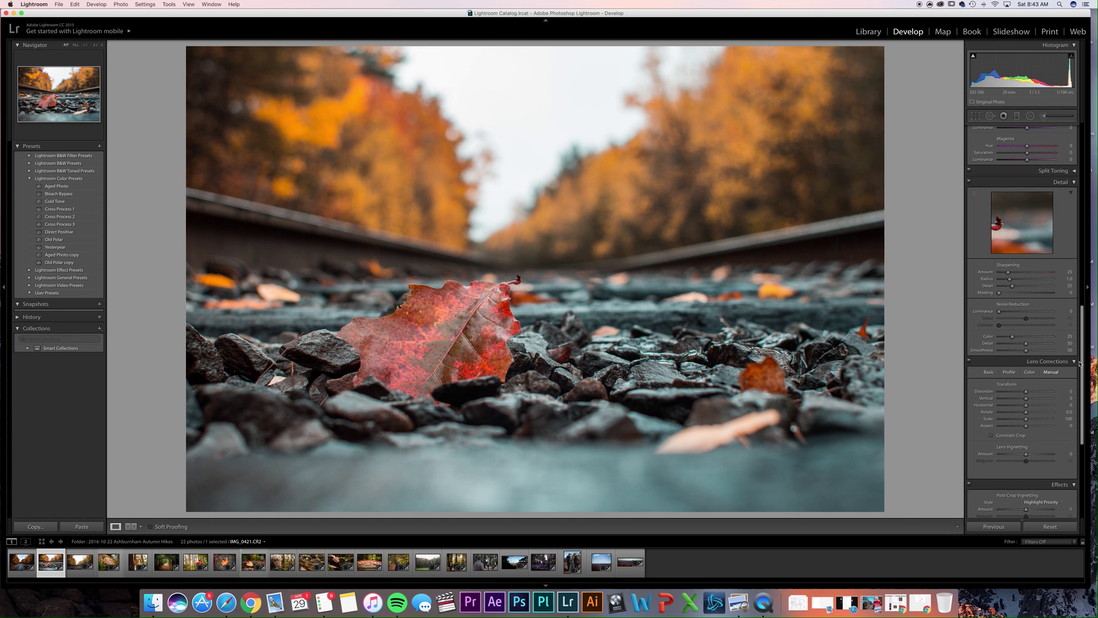
Set Detail sharpening amount to 32 and luminance noise reduction to 12
left_click(1069, 271)
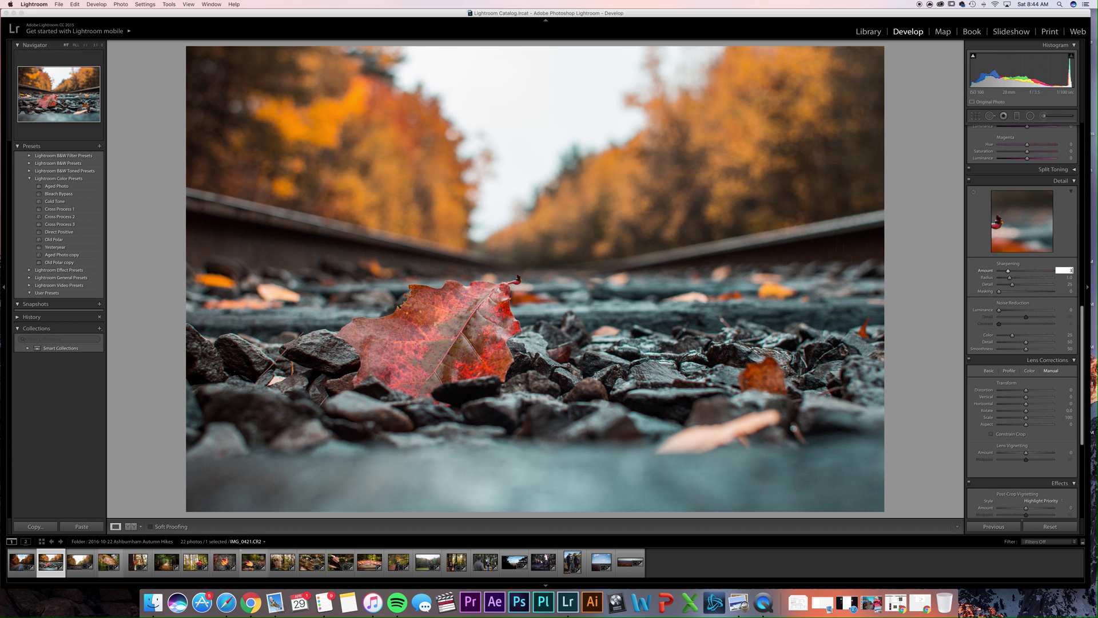
key("Tab")
key("Tab")
key("Tab")
key("Tab")
key("Return")
left_click_drag(1082, 313, 1077, 369)
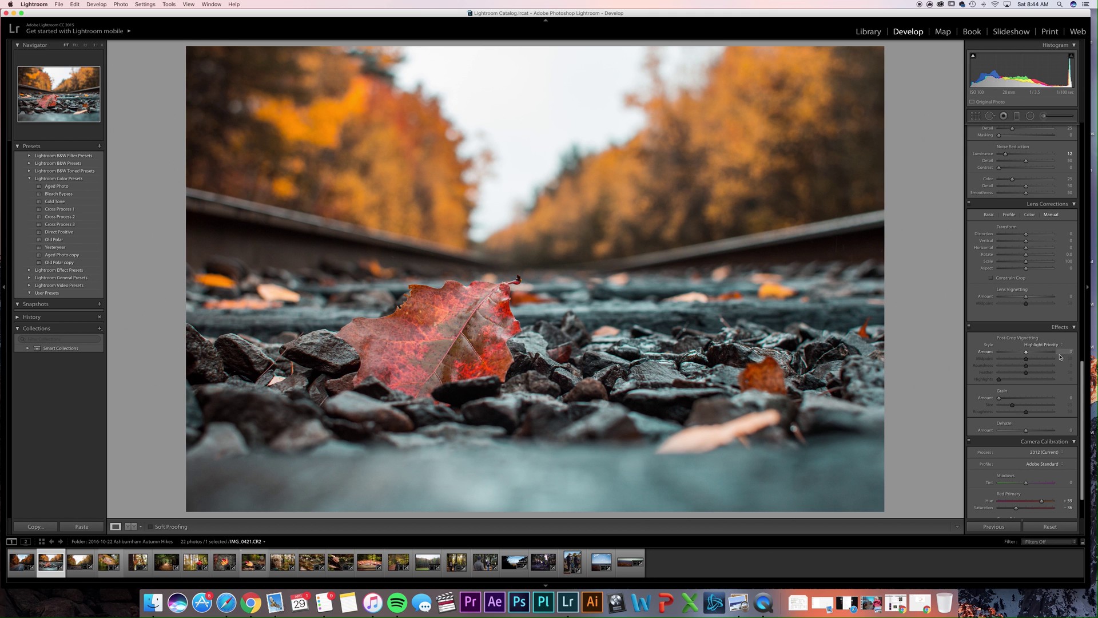
Add a -15 post-crop vignette and +15 dehaze, then pick the Adjustment Brush
left_click_drag(1026, 352, 1022, 353)
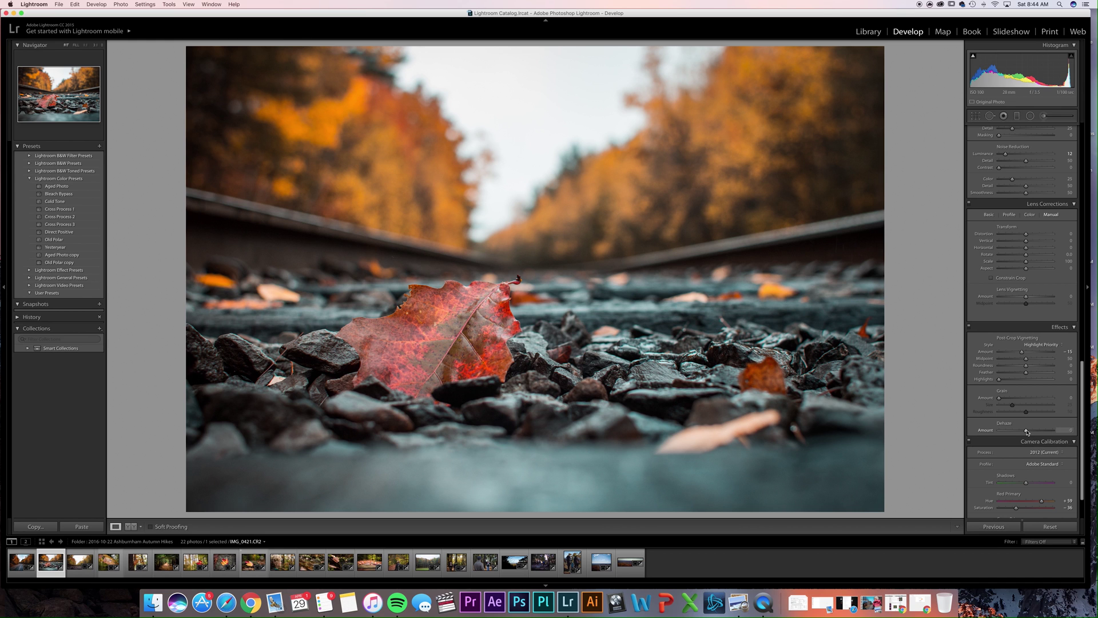
left_click(1066, 430)
type("15")
key("Return")
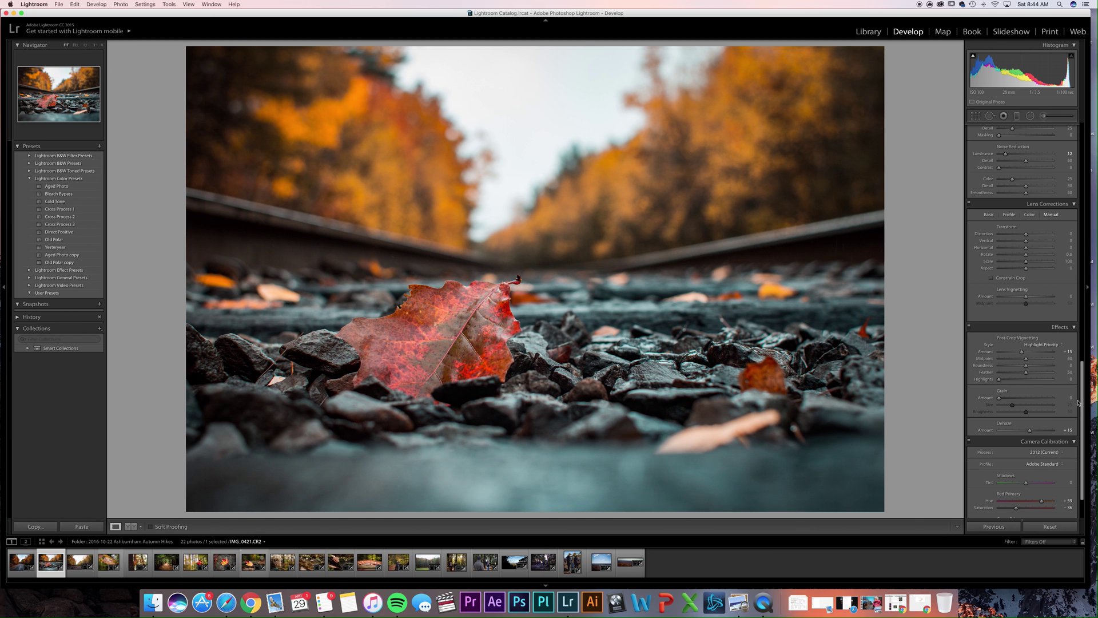
left_click_drag(1082, 398, 1081, 138)
left_click(1043, 117)
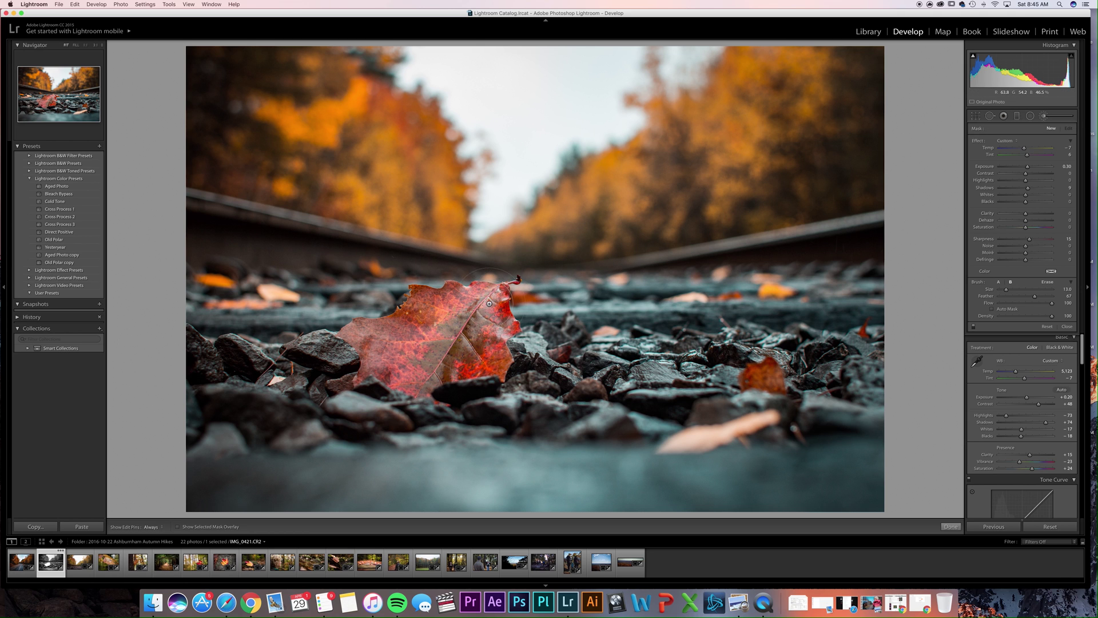
Select the leaf's brush pin and give it Clarity 15
key("h")
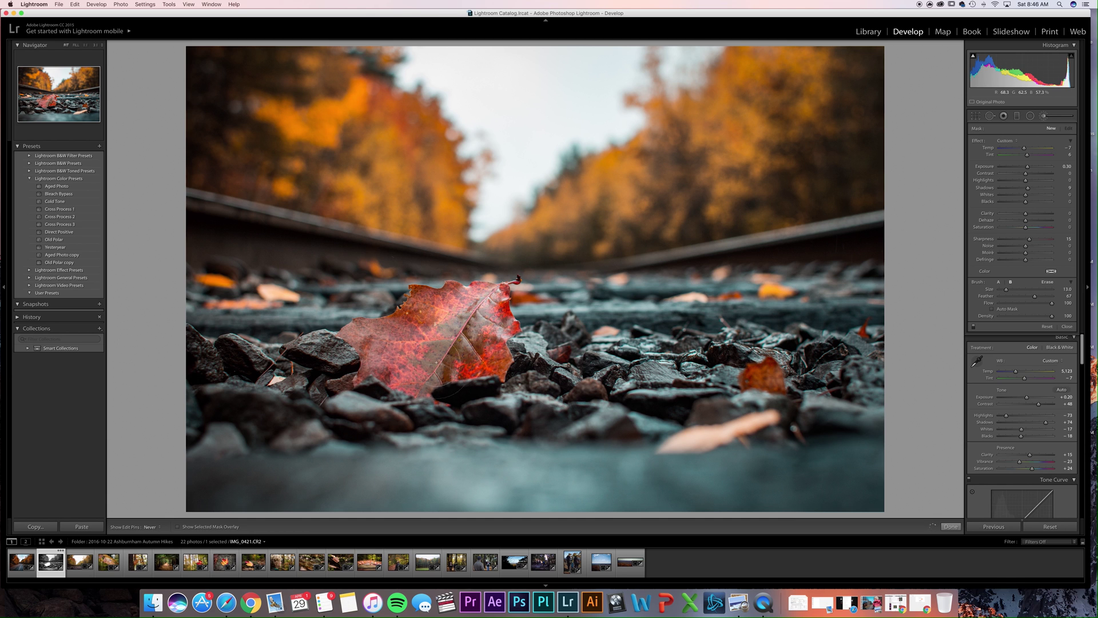
key("h")
left_click(484, 307)
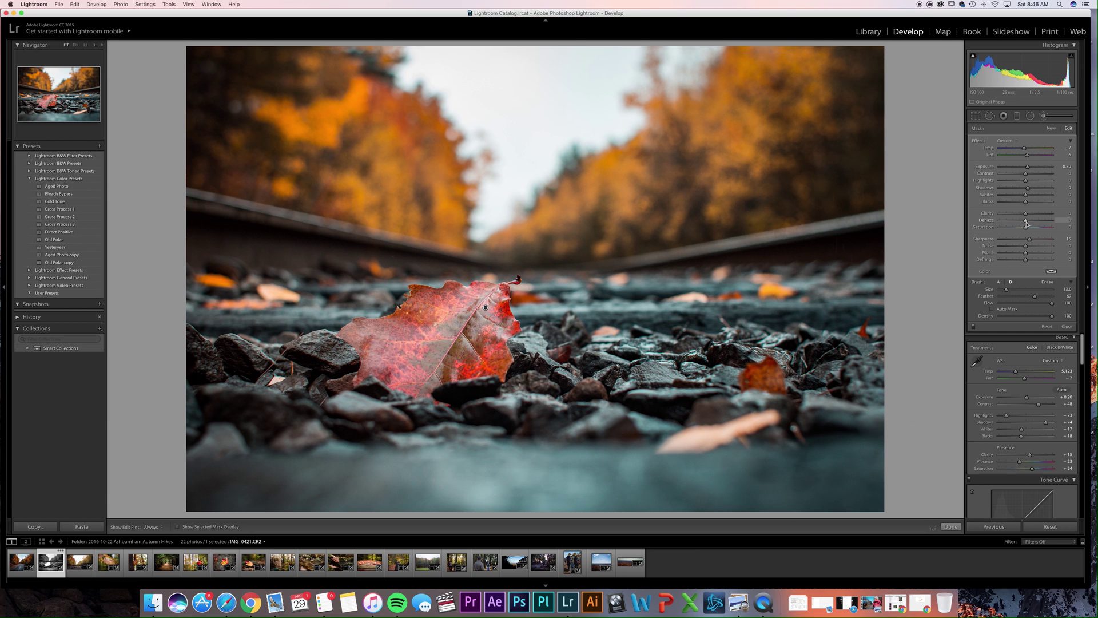
left_click(1067, 213)
type("15")
key("Return")
Set the leaf brush to Contrast 19, Saturation 9, Tint 28, Temp -10, Highlights 0
left_click_drag(1025, 173, 1030, 183)
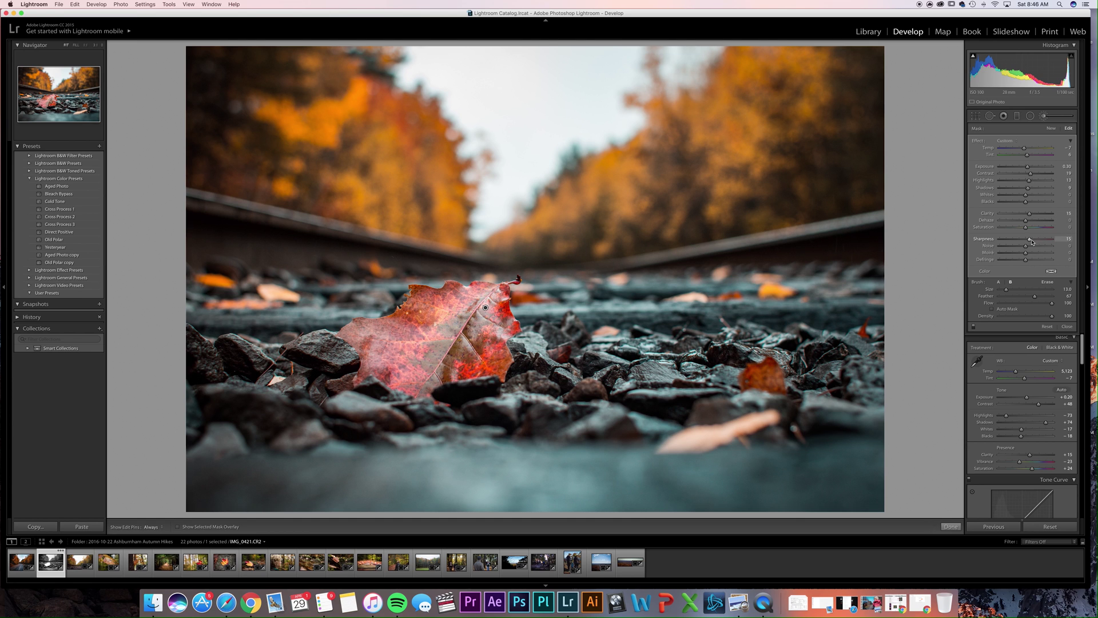
left_click_drag(1026, 230, 1028, 228)
left_click_drag(1030, 157, 1034, 158)
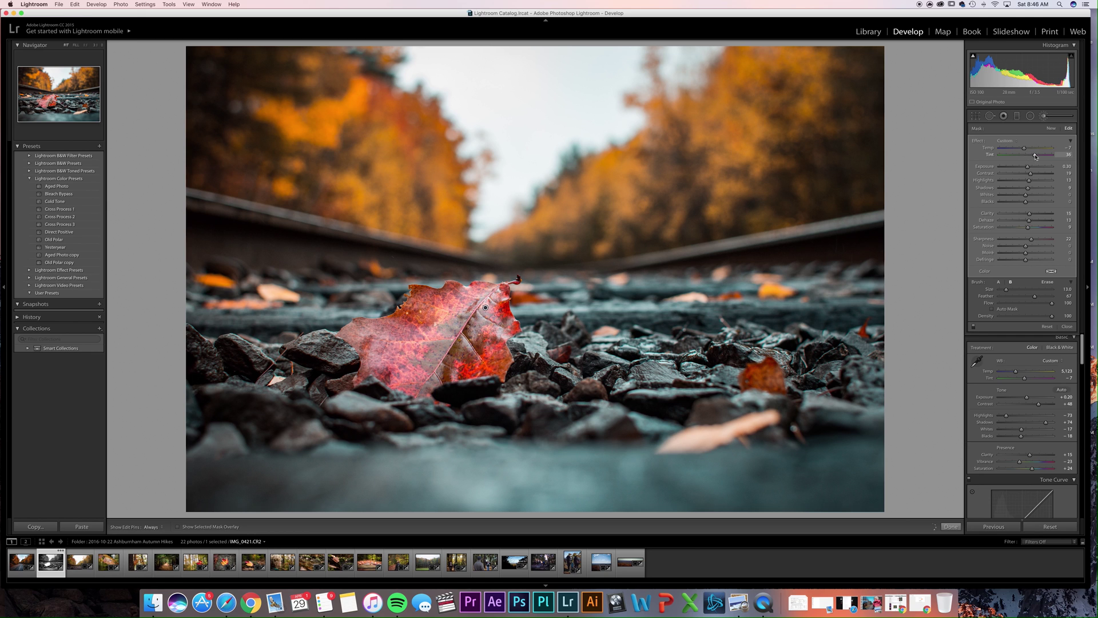
left_click_drag(1024, 148, 1023, 149)
left_click_drag(1029, 180, 1018, 183)
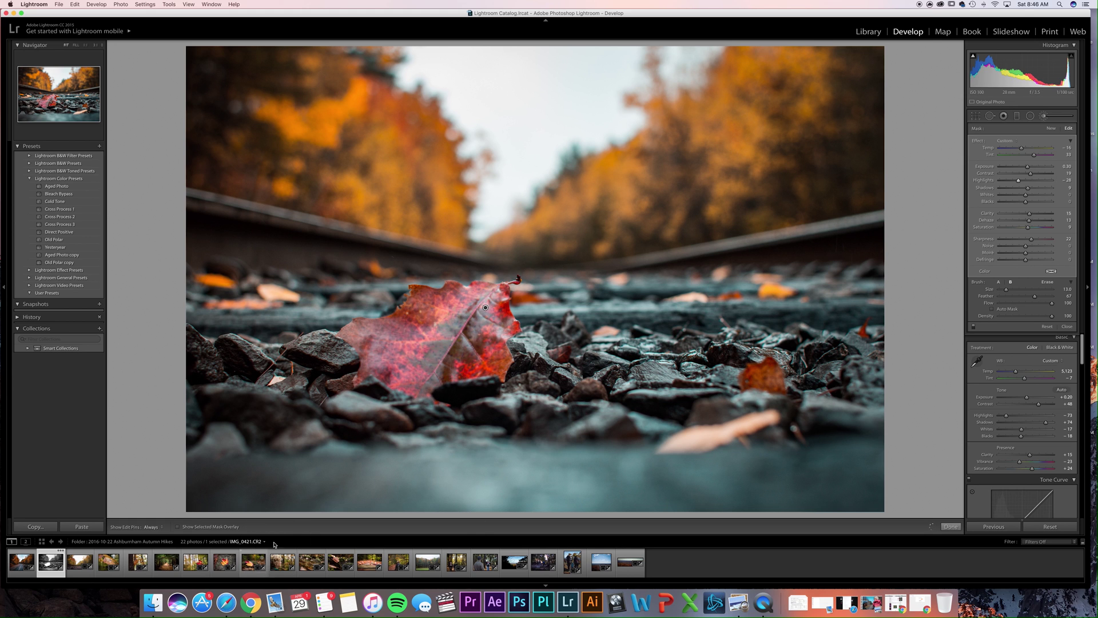
left_click(950, 526)
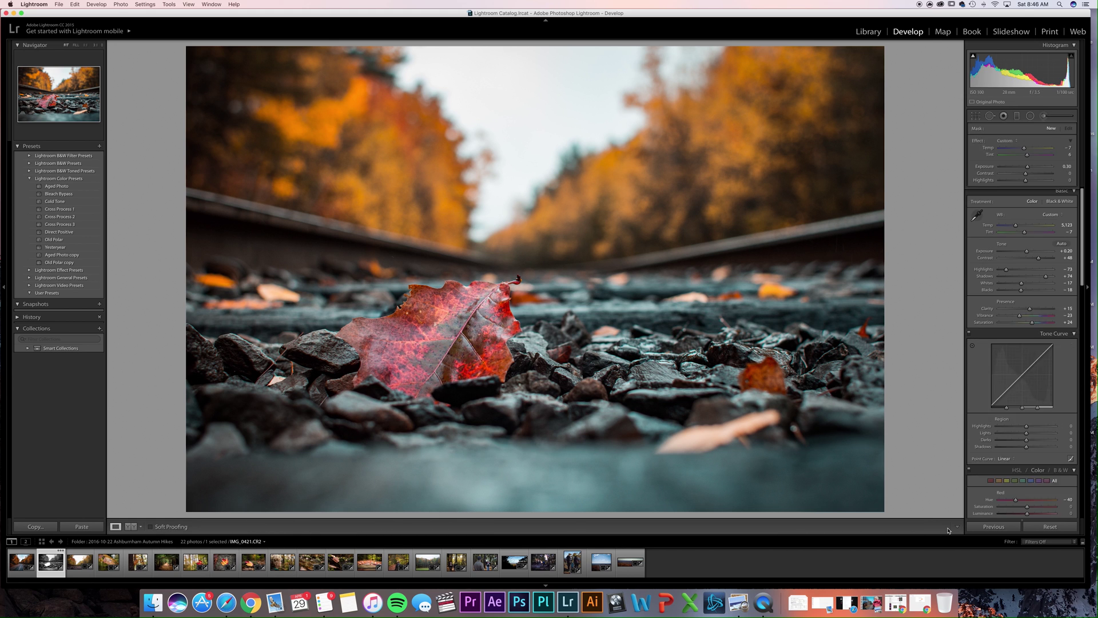
left_click(131, 526)
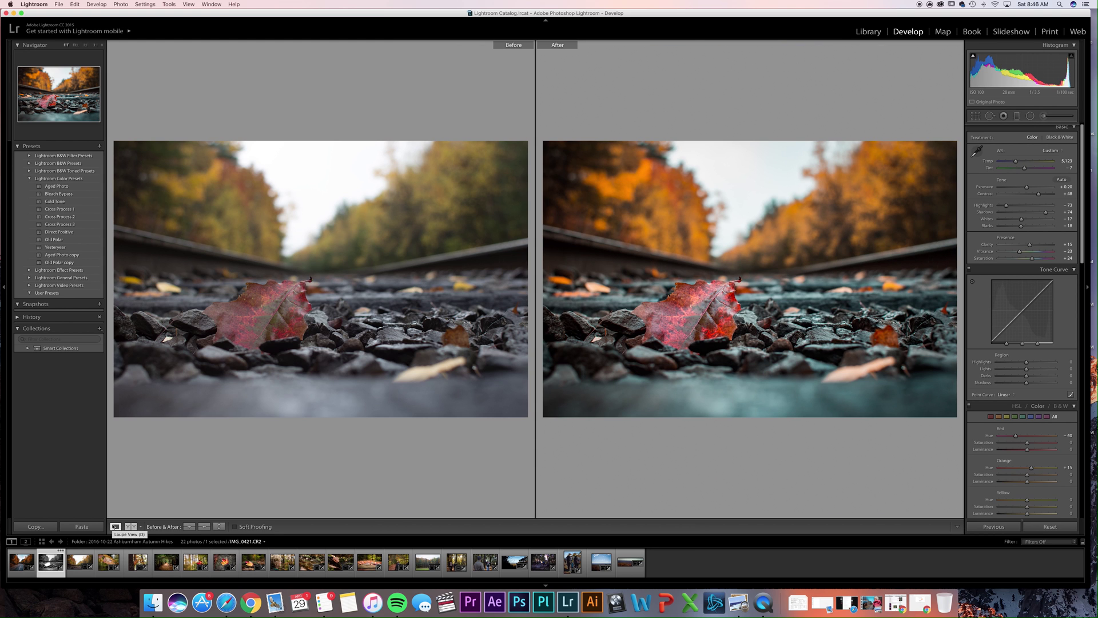
left_click(115, 526)
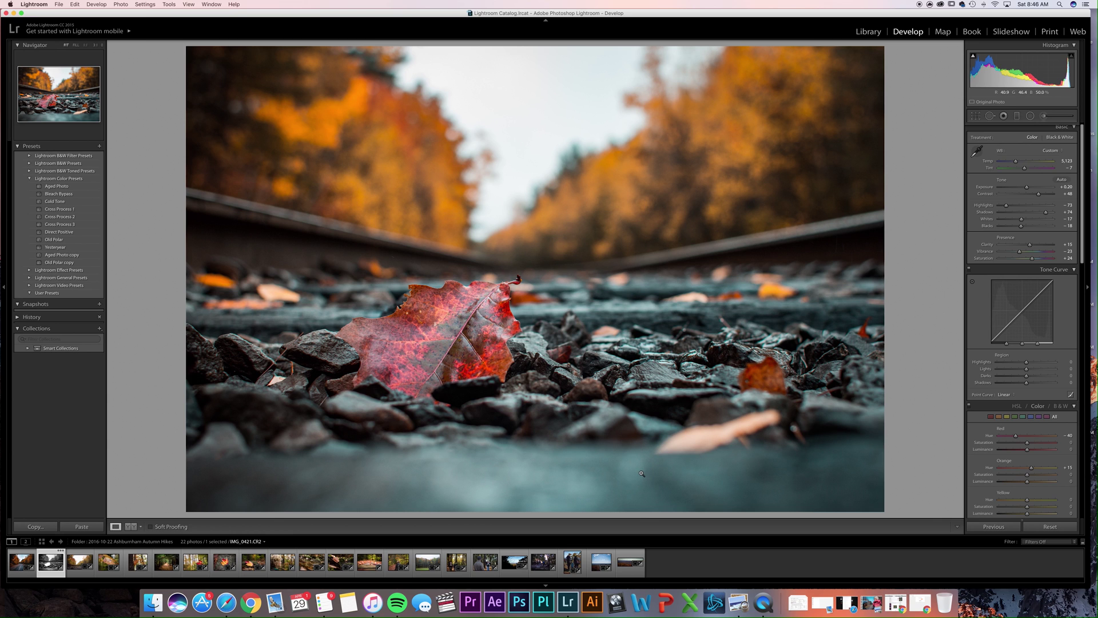
left_click(1017, 116)
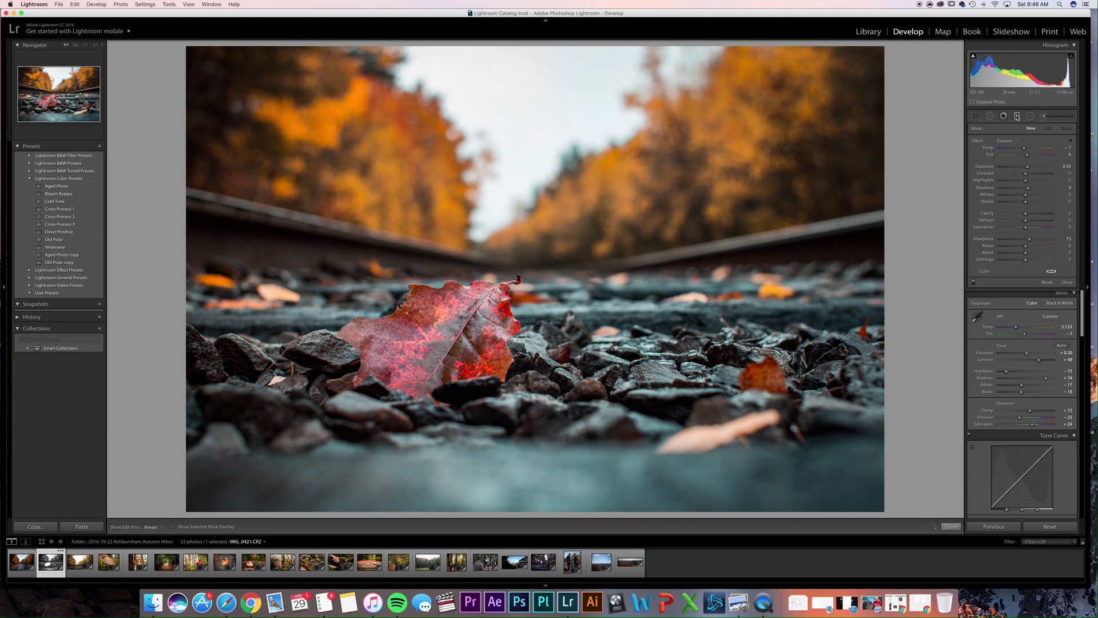
Add a graduated filter from the photo's top edge over the sky, lowering its Exposure to darken it
left_click_drag(535, 180, 534, 341)
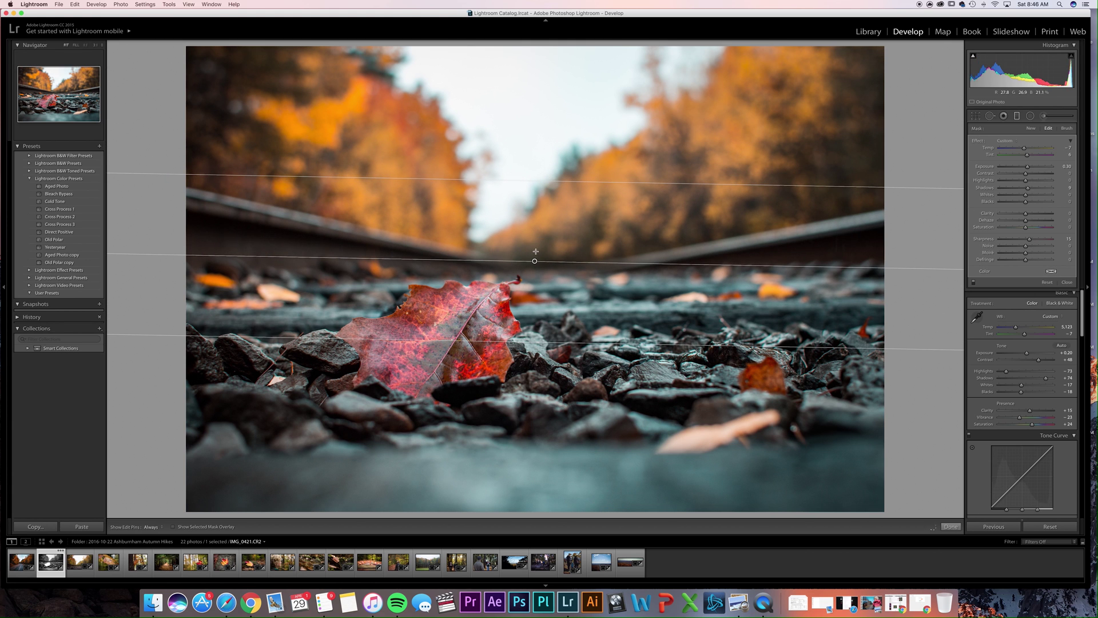
left_click_drag(535, 261, 536, 182)
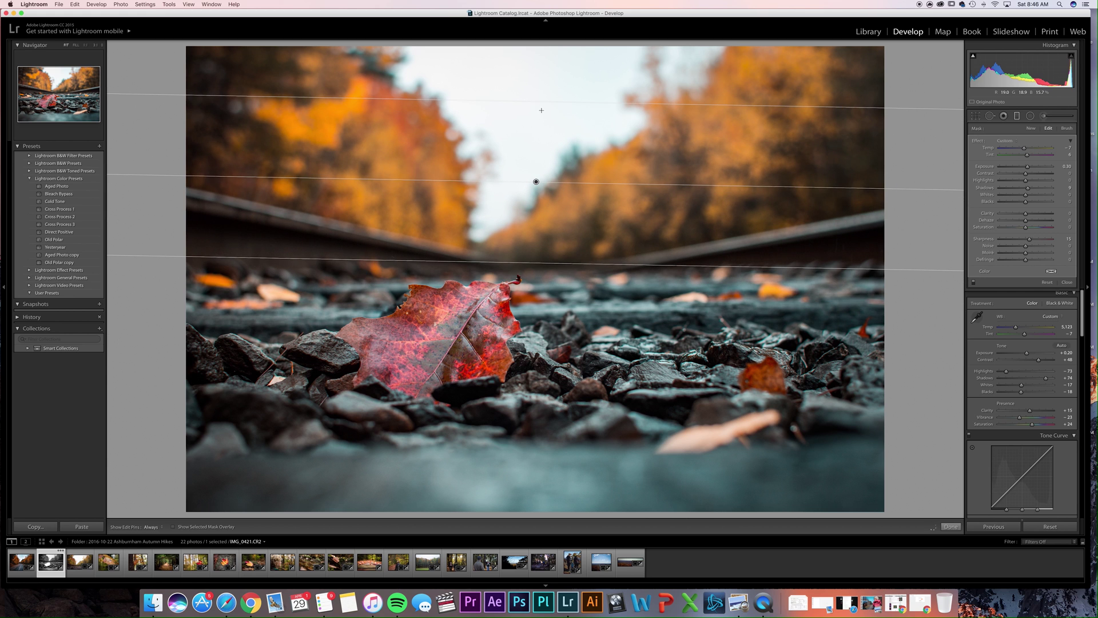
left_click_drag(542, 102, 543, 45)
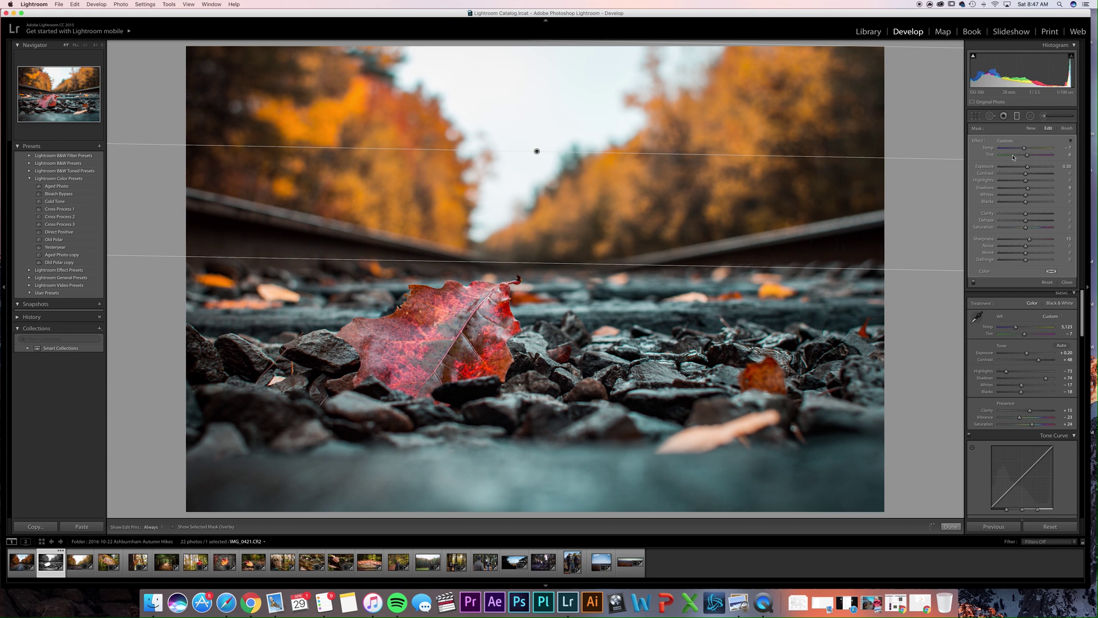
mouse_move(1026, 168)
left_mouse_down()
mouse_move(1033, 174)
mouse_move(1014, 182)
left_mouse_up()
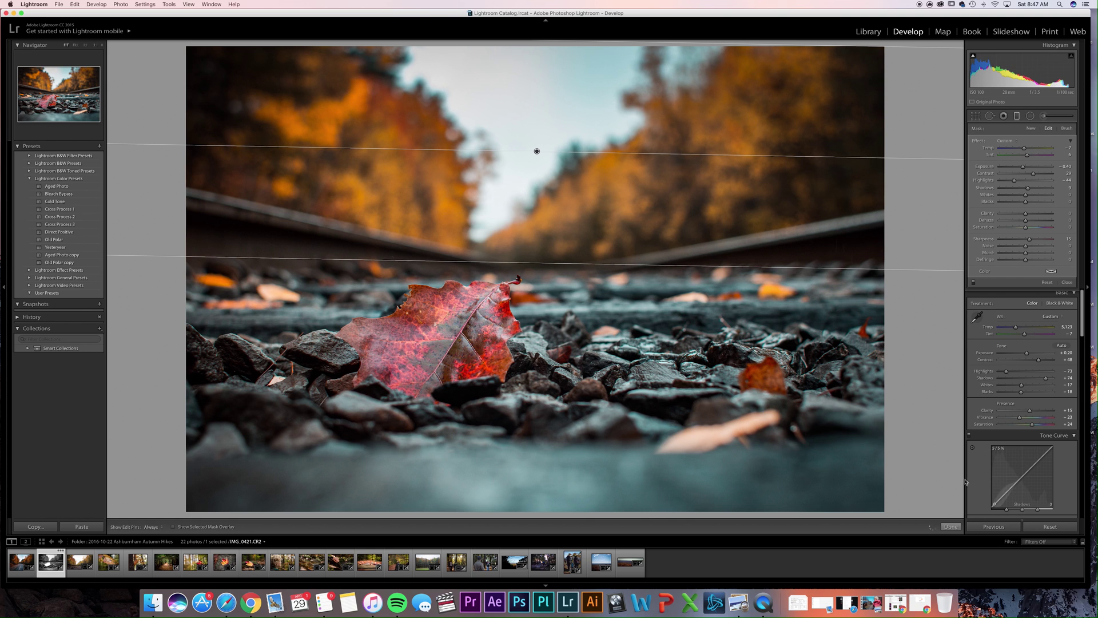
left_click(951, 526)
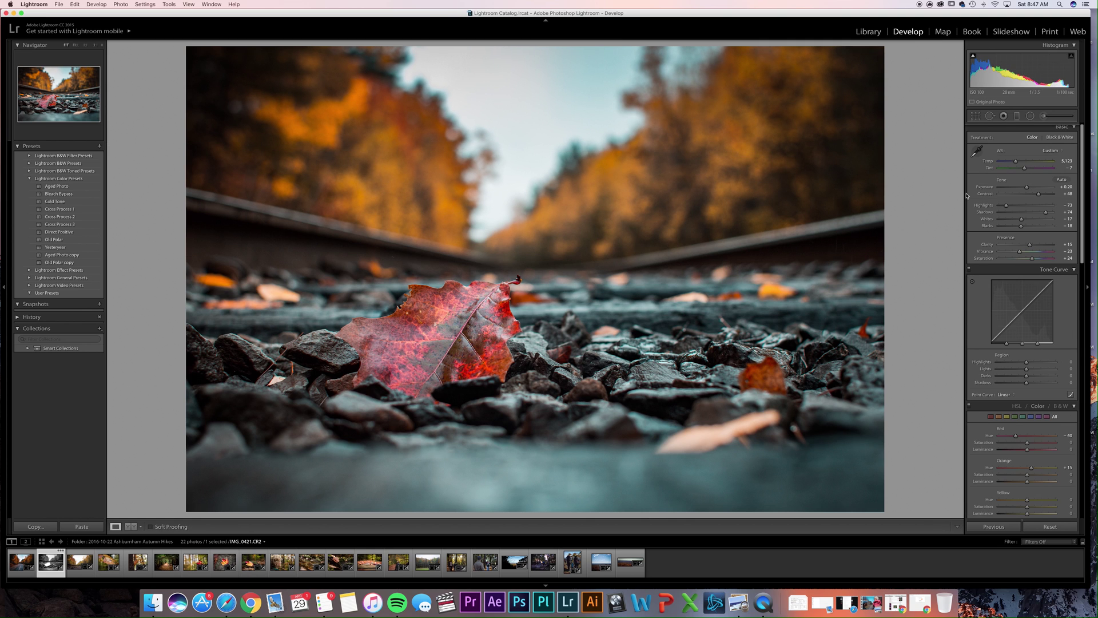
Add an angled graduated filter darkening the right side to Exposure -0.36
left_click(1016, 116)
left_click_drag(680, 307, 690, 306)
left_click_drag(762, 307, 485, 337)
left_click_drag(572, 323, 653, 310)
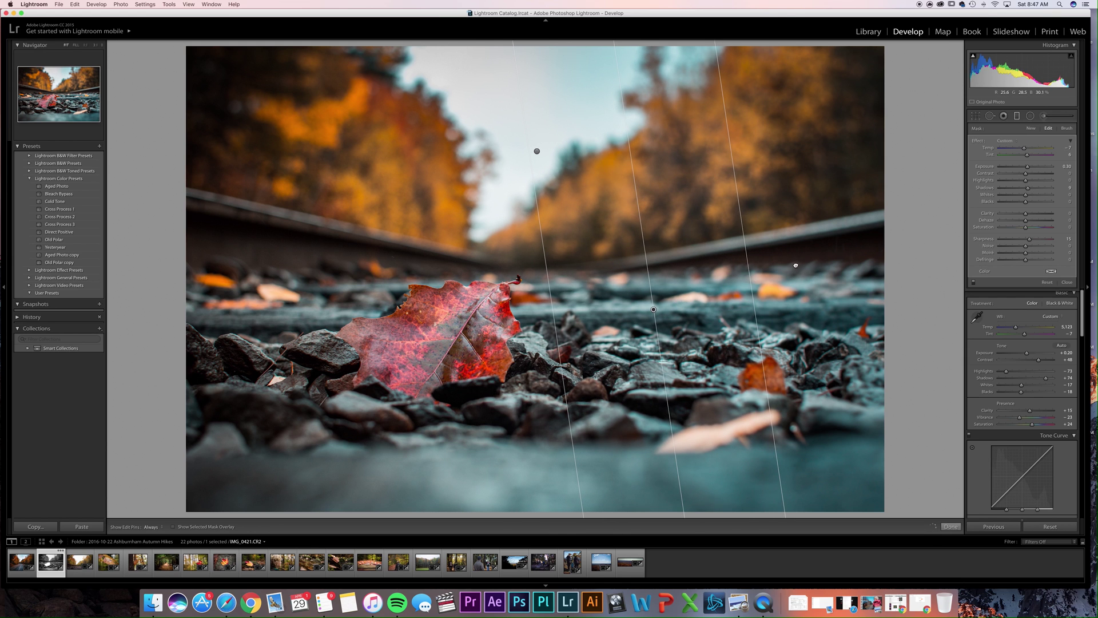
left_click_drag(736, 270, 867, 254)
left_click_drag(1027, 166, 1022, 169)
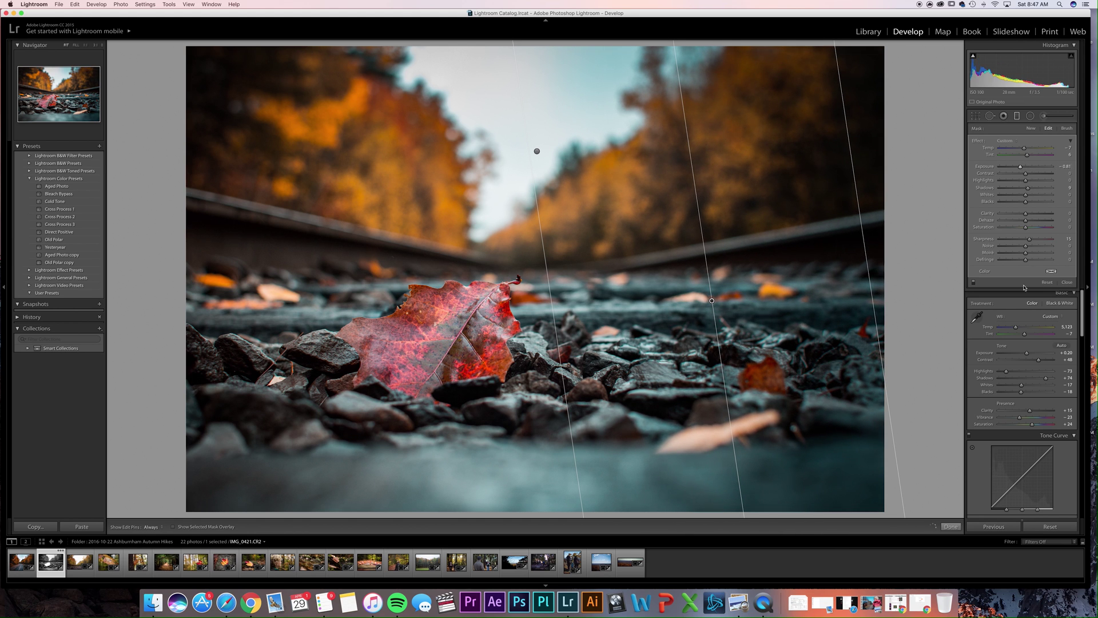
left_click(957, 528)
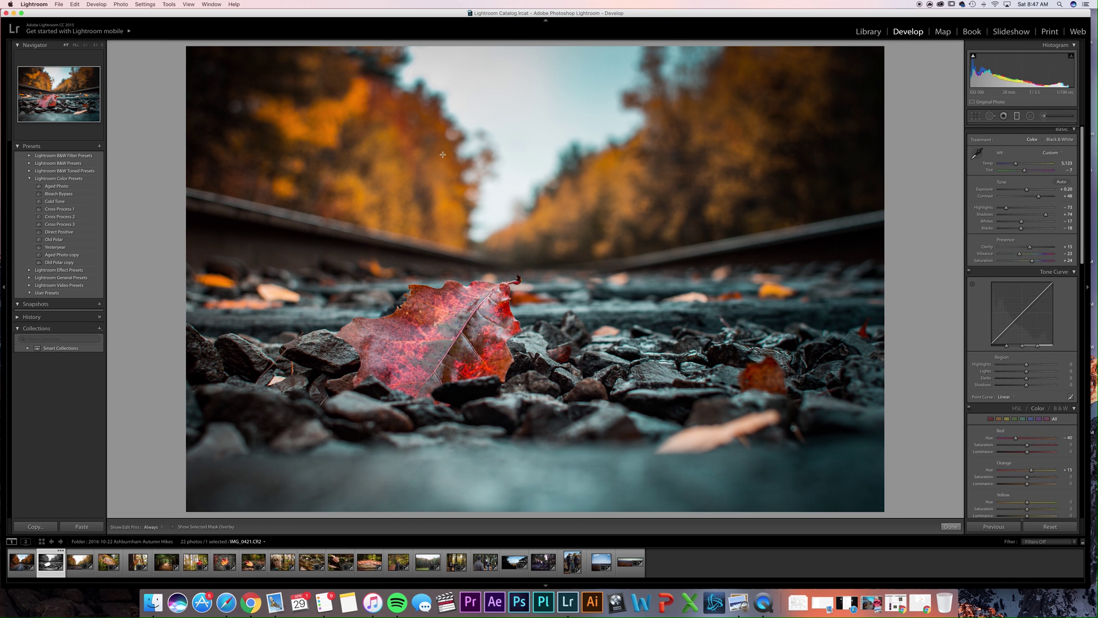
Darken the upper-left corner to Exposure -0.61 and deepen the sky gradient to -0.64
left_click_drag(246, 182, 396, 263)
left_click_drag(1027, 167, 1023, 170)
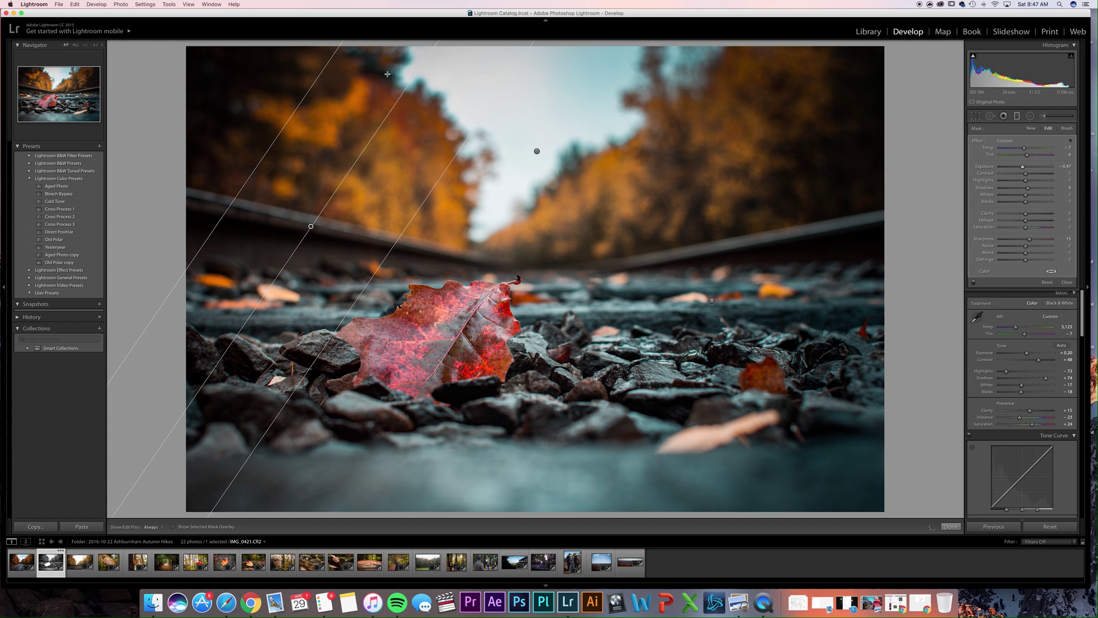
left_click(536, 151)
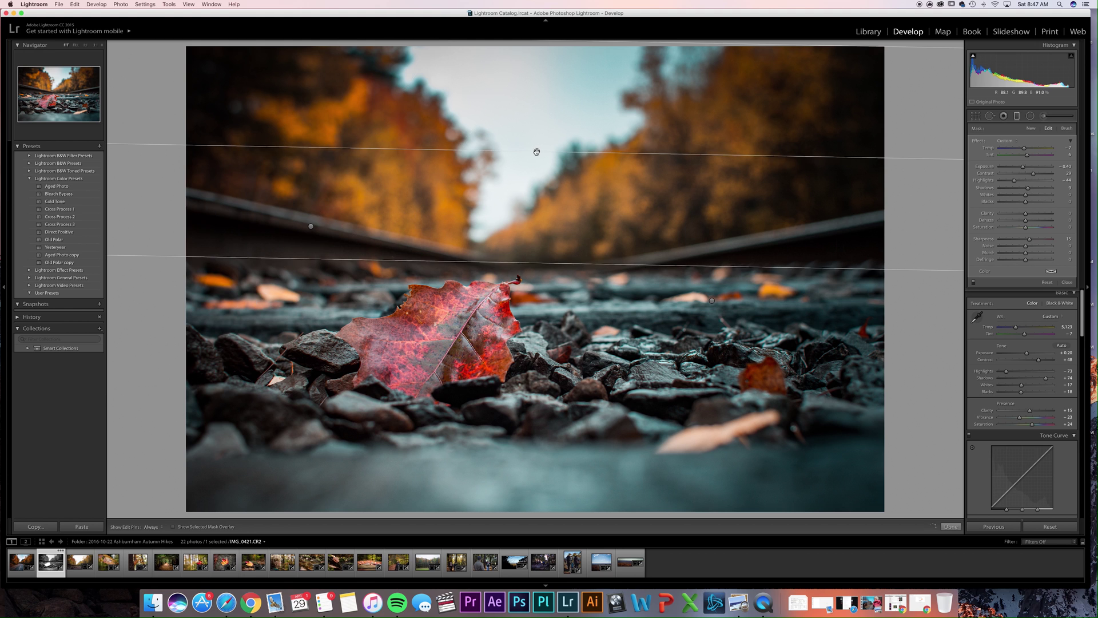
left_click_drag(537, 151, 530, 156)
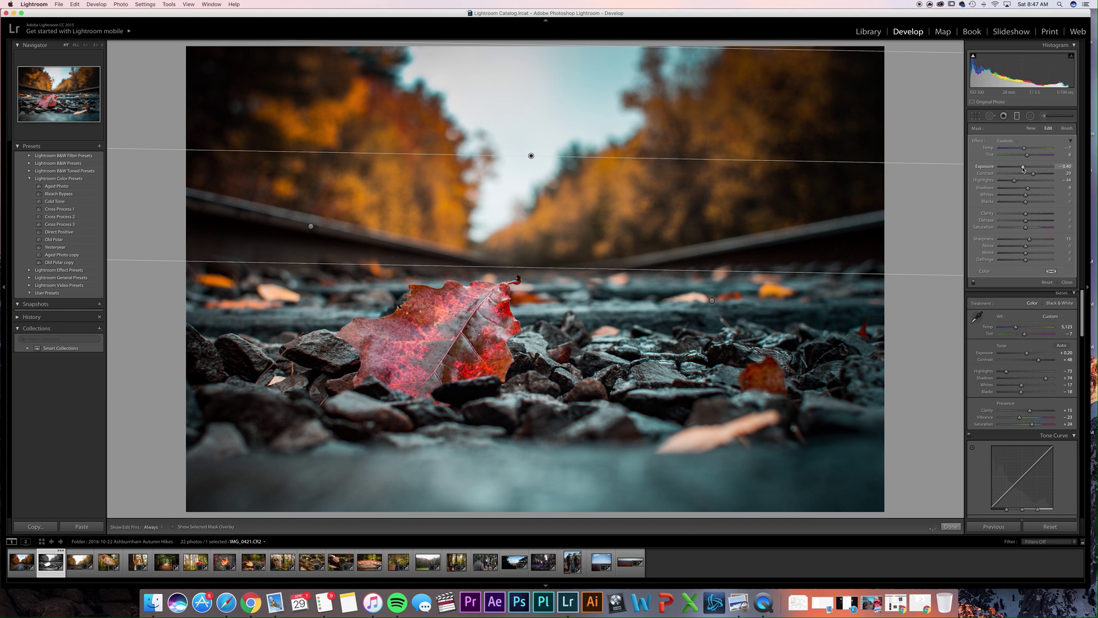
left_click_drag(1022, 166, 1023, 168)
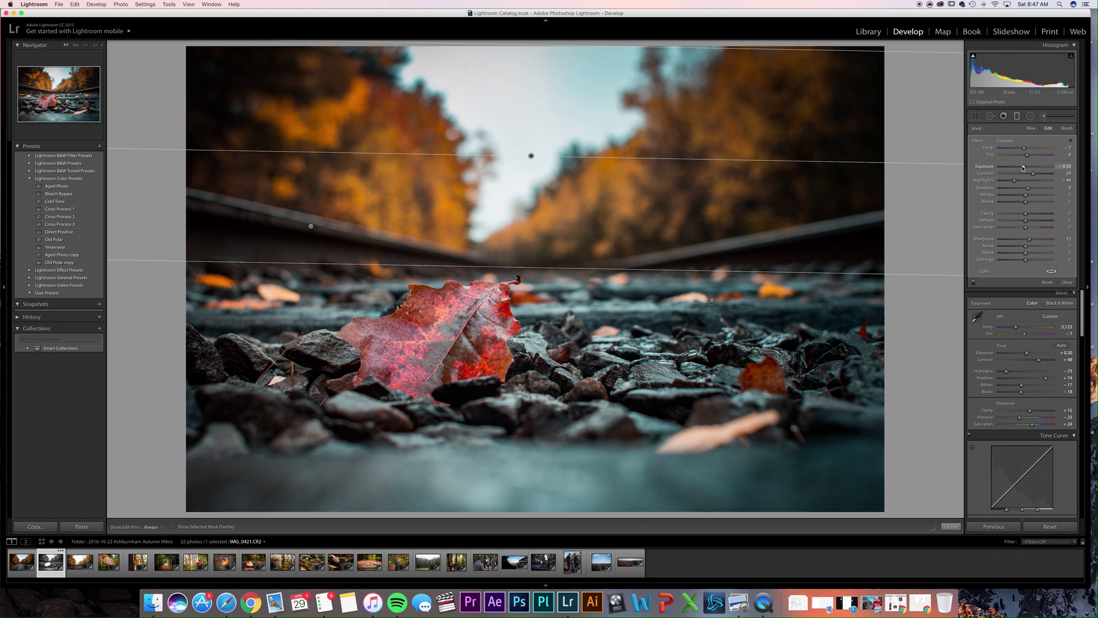
left_click(951, 526)
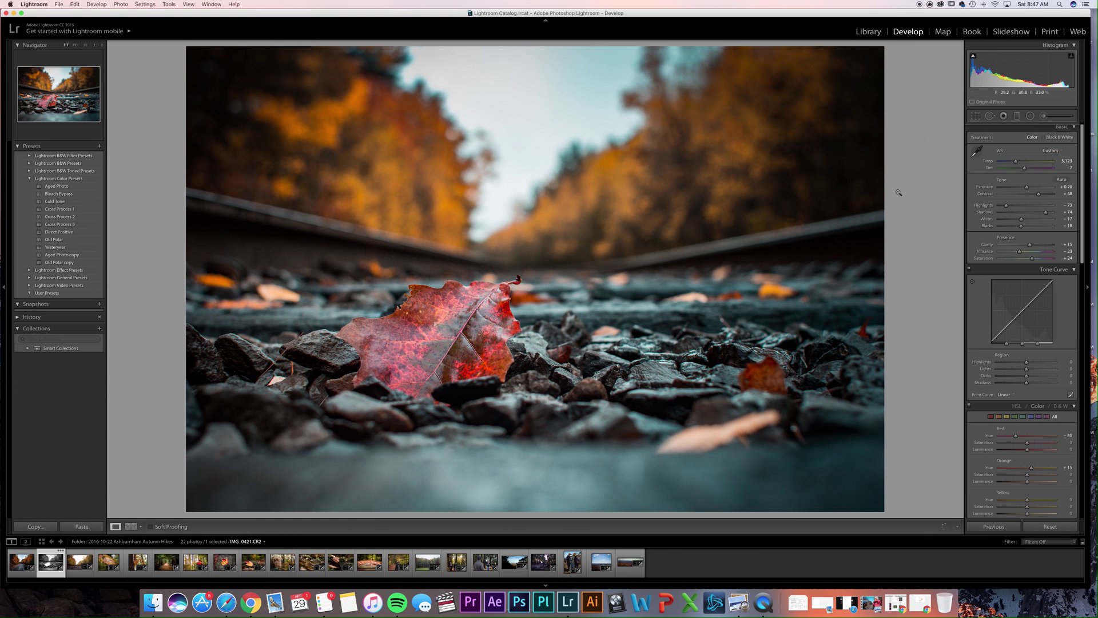
Add a graduated filter up from the bottom edge at Exposure -0.27
left_click(1017, 116)
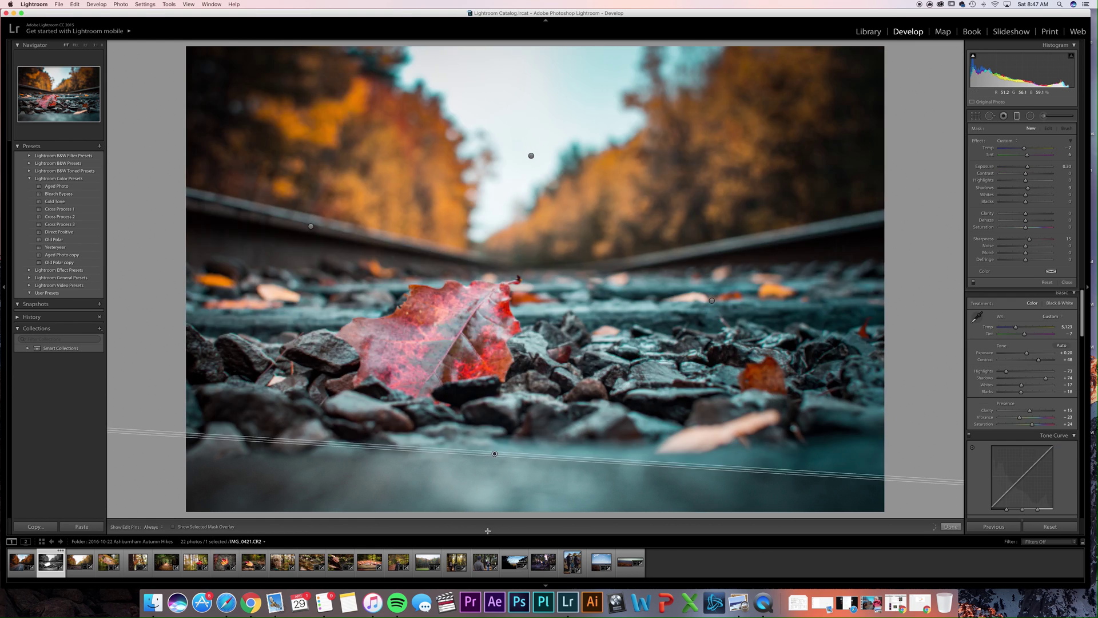
left_click_drag(495, 452, 504, 381)
left_click_drag(489, 422, 472, 469)
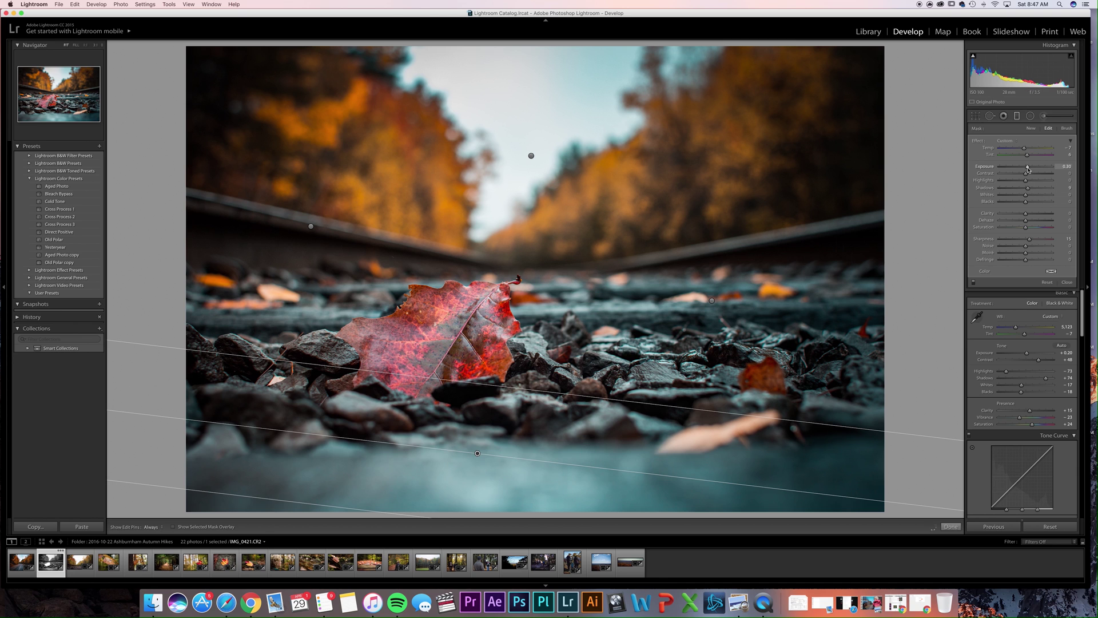
left_click_drag(1027, 166, 1023, 167)
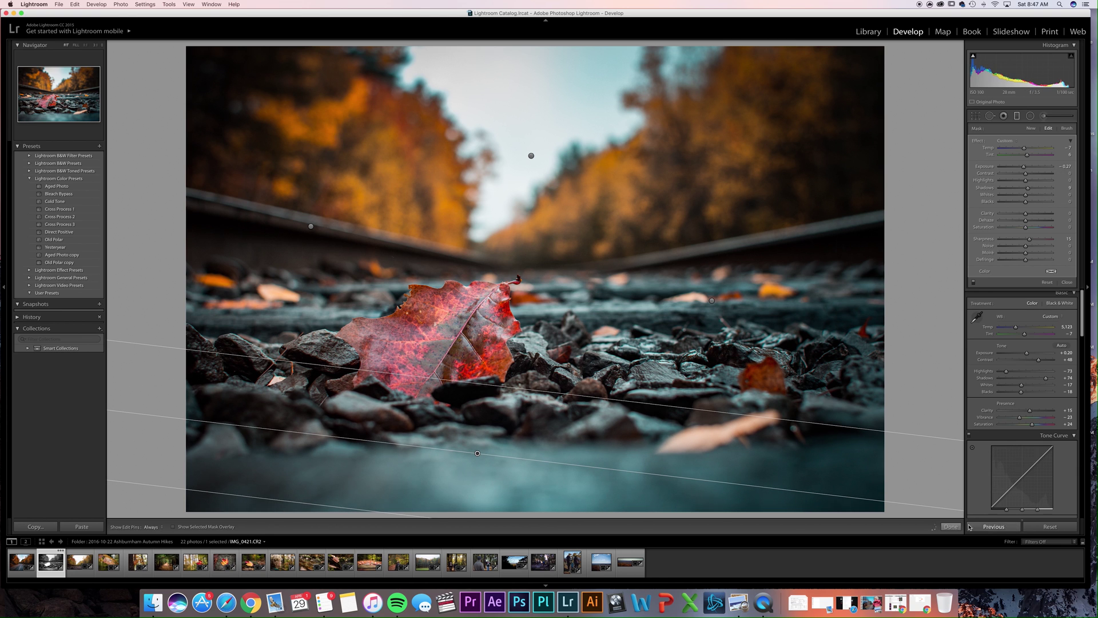
left_click(951, 526)
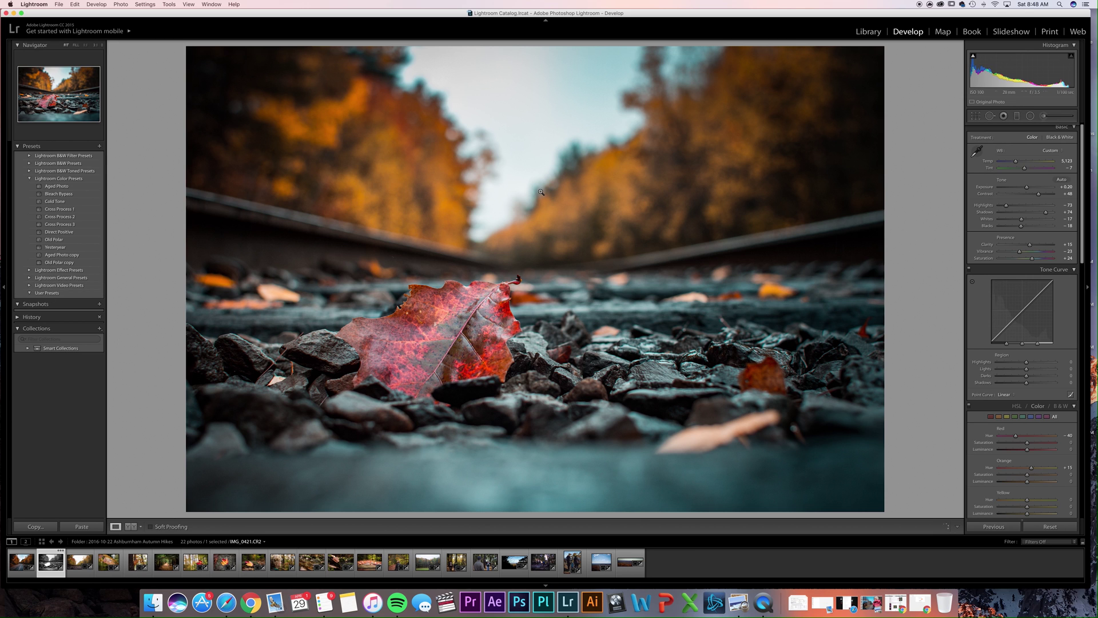
left_click(99, 148)
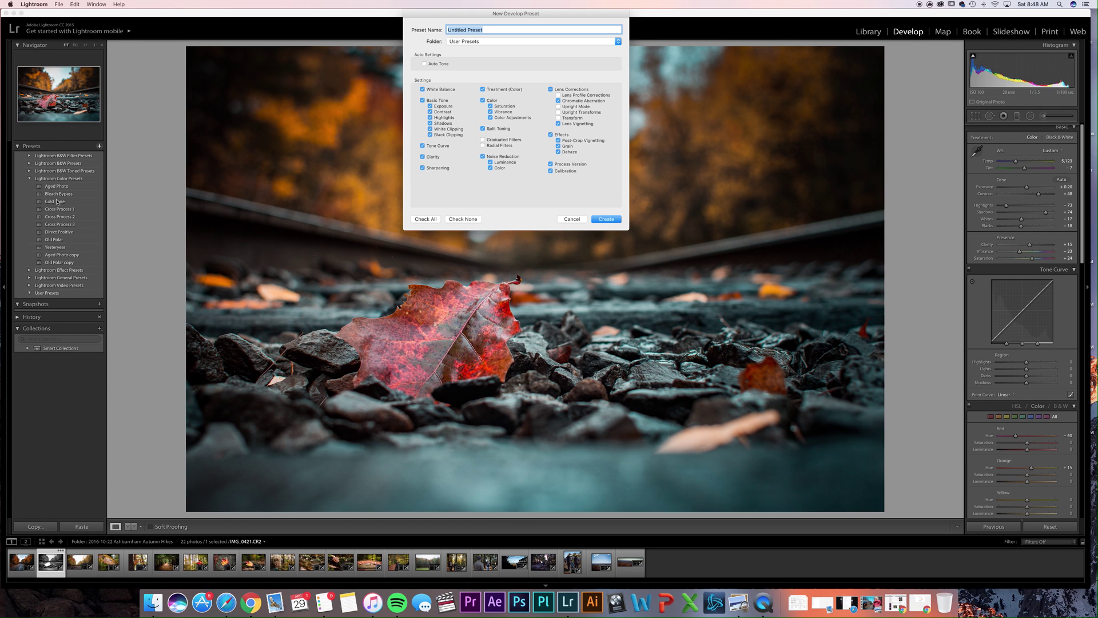
left_click(580, 219)
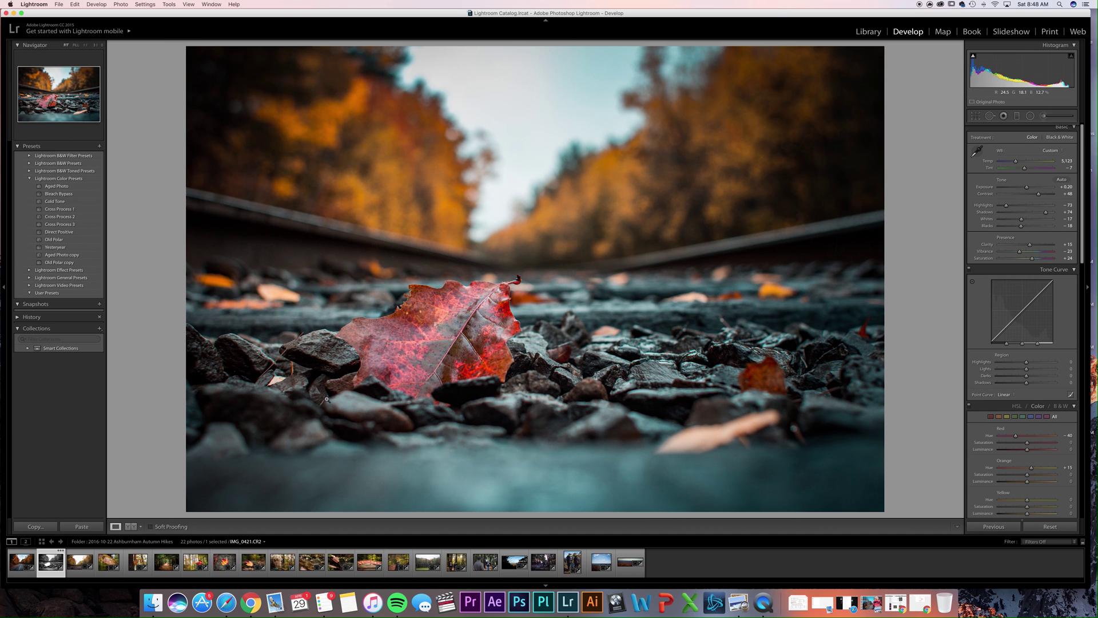
left_click(130, 526)
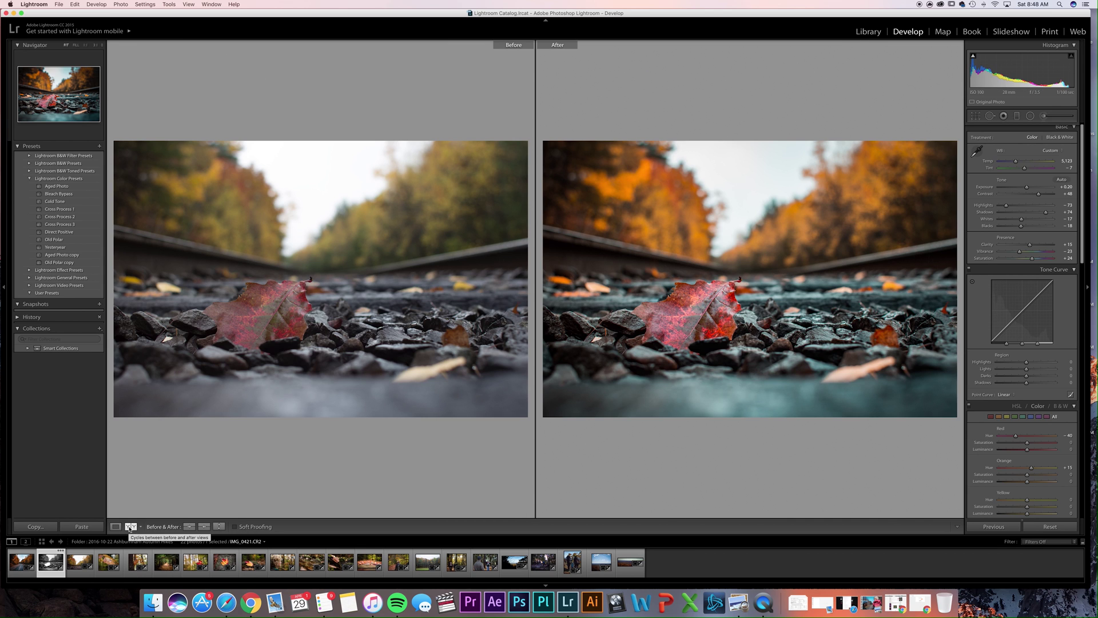